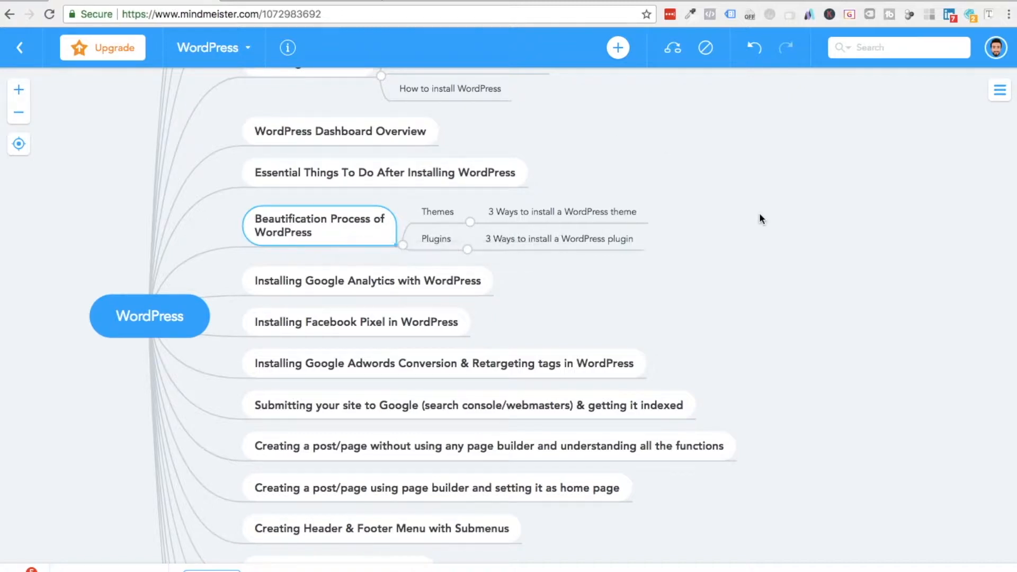
# Highlight the Plugins and Themes topics under "Beautification Process of WordPress" in the mind map
pyautogui.click(419, 220)
pyautogui.click(432, 241)
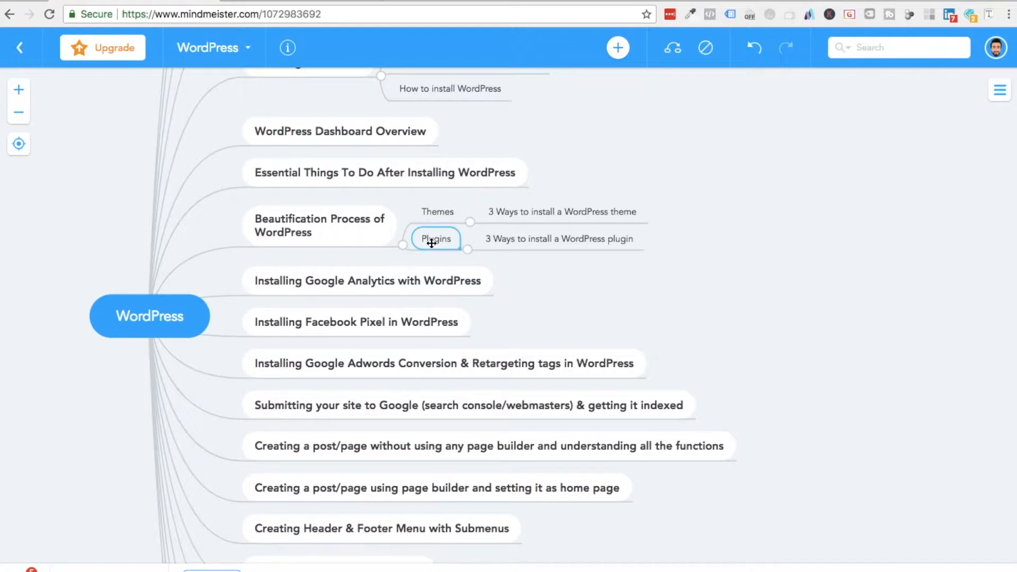
pyautogui.click(439, 214)
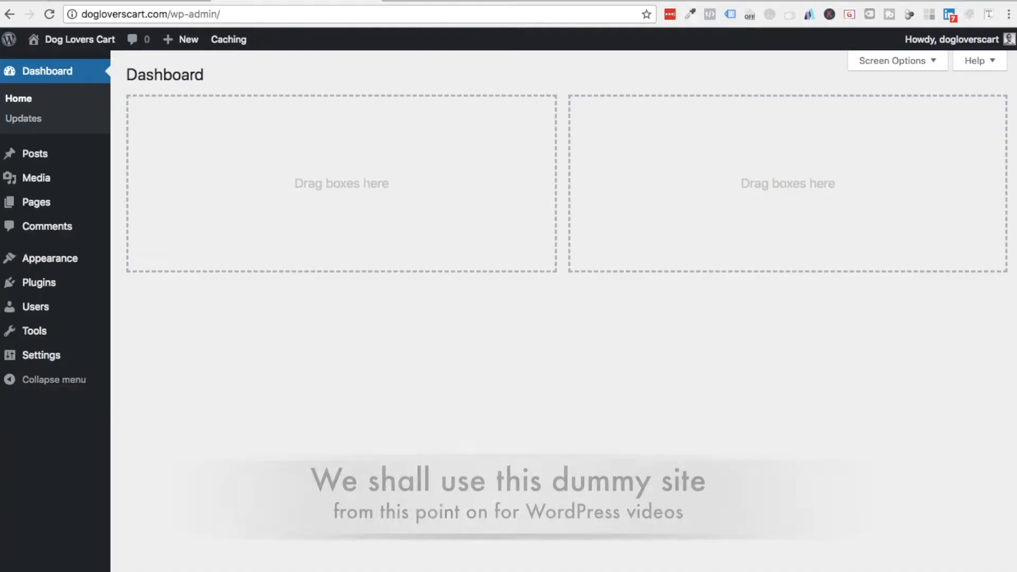
# Open the Dog Lovers Cart site in a new browser tab and look over its front page down to the footer
pyautogui.moveTo(69, 49)
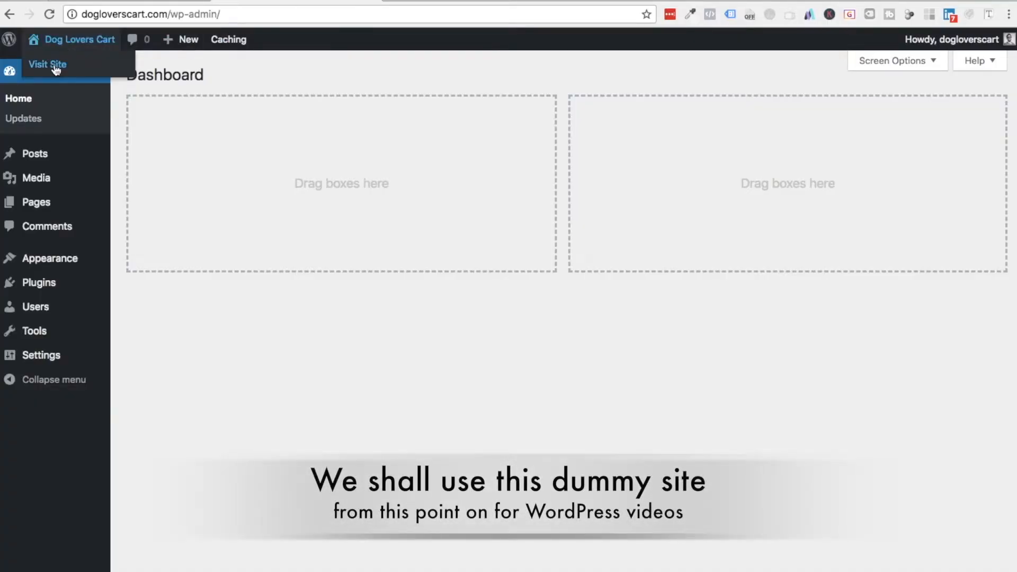
pyautogui.rightClick(55, 64)
pyautogui.click(75, 71)
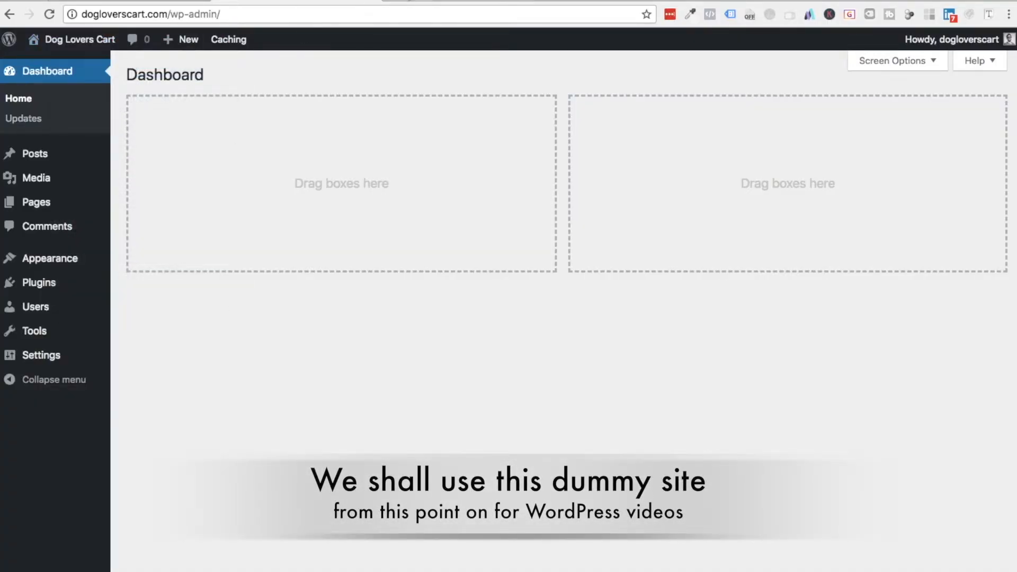
pyautogui.hotkey('ctrl', 'Tab')
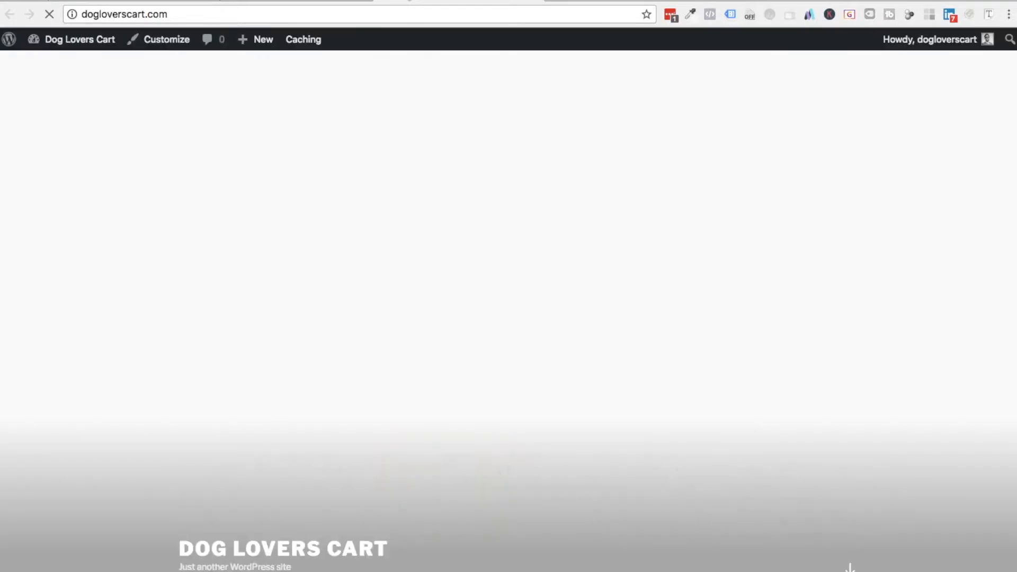
pyautogui.scroll(-10, 429, 428)
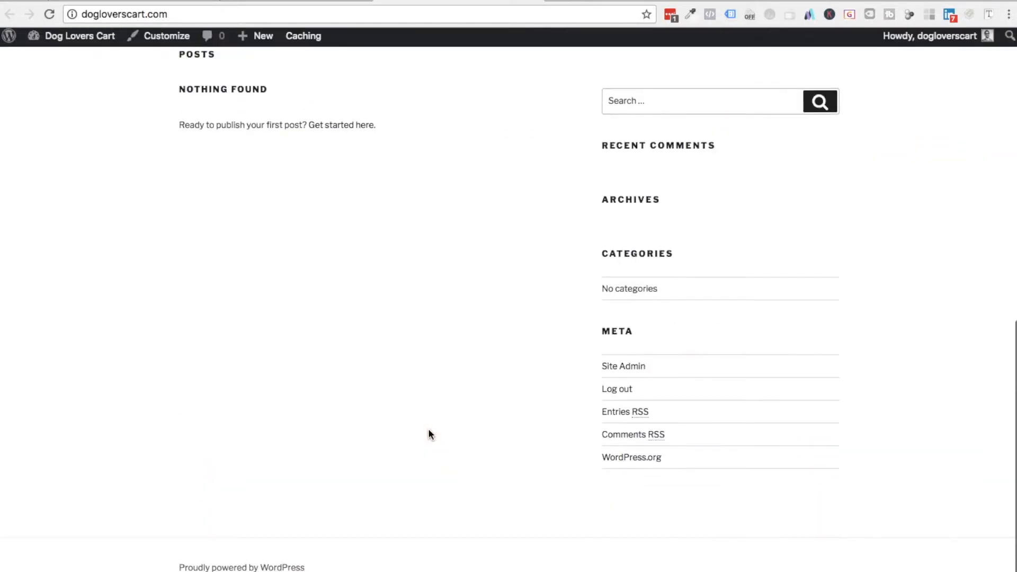
pyautogui.scroll(10, 428, 428)
pyautogui.scroll(-10, 429, 434)
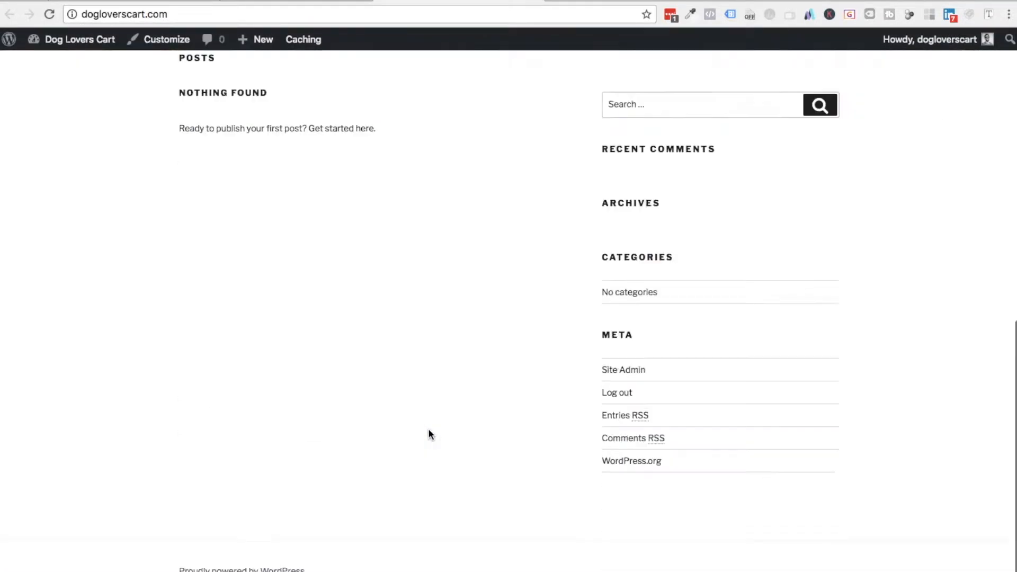
pyautogui.scroll(10, 480, 263)
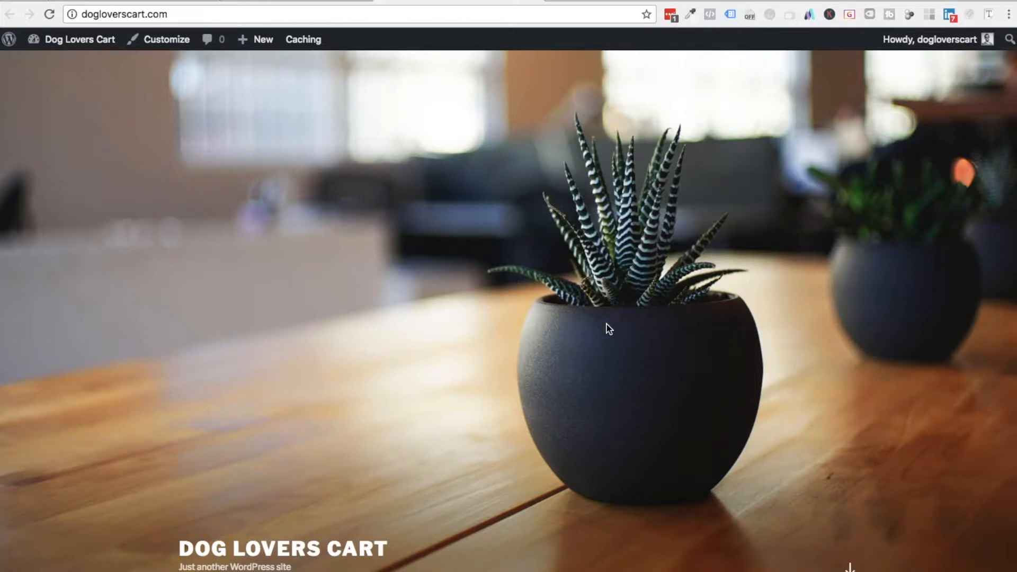
# Compare the site's admin dashboard with its public front page, viewing the posts and sidebar sections again
pyautogui.click(318, 0)
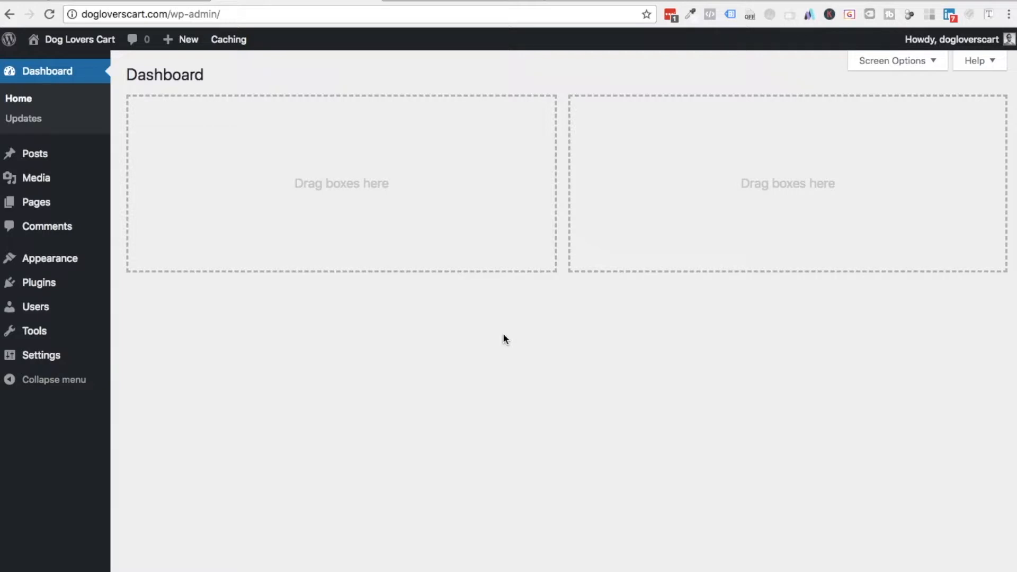
pyautogui.click(492, 2)
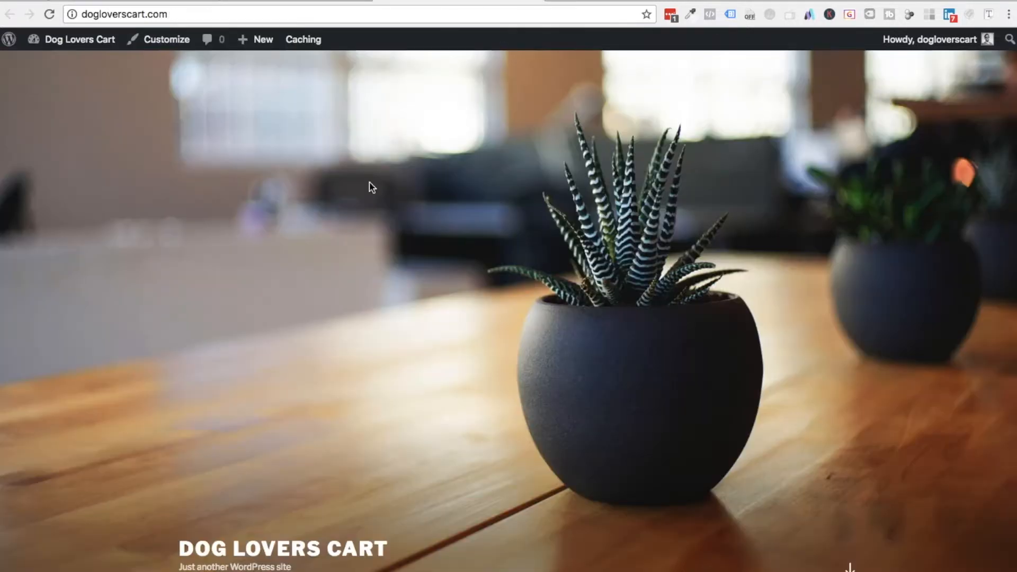
pyautogui.scroll(-10, 540, 332)
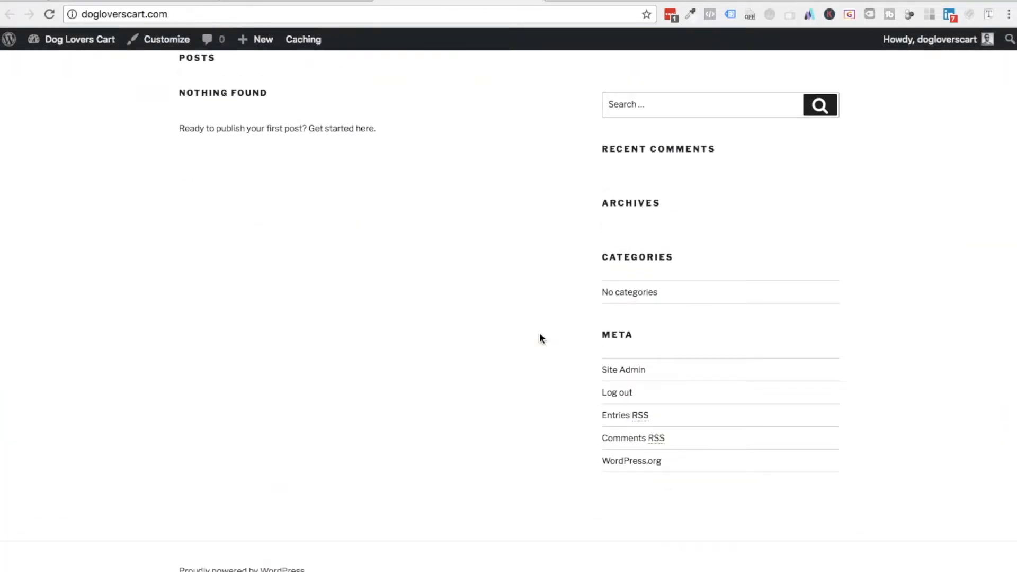
pyautogui.scroll(8, 540, 333)
pyautogui.scroll(3, 540, 332)
# Return to the WordPress admin dashboard and open the page of installed themes
pyautogui.click(321, 2)
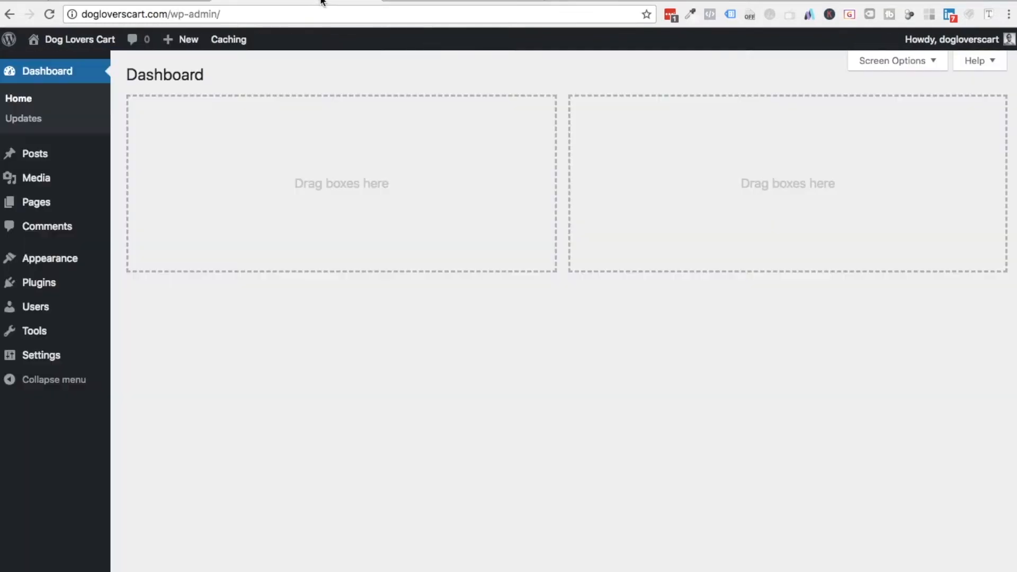
pyautogui.moveTo(64, 267)
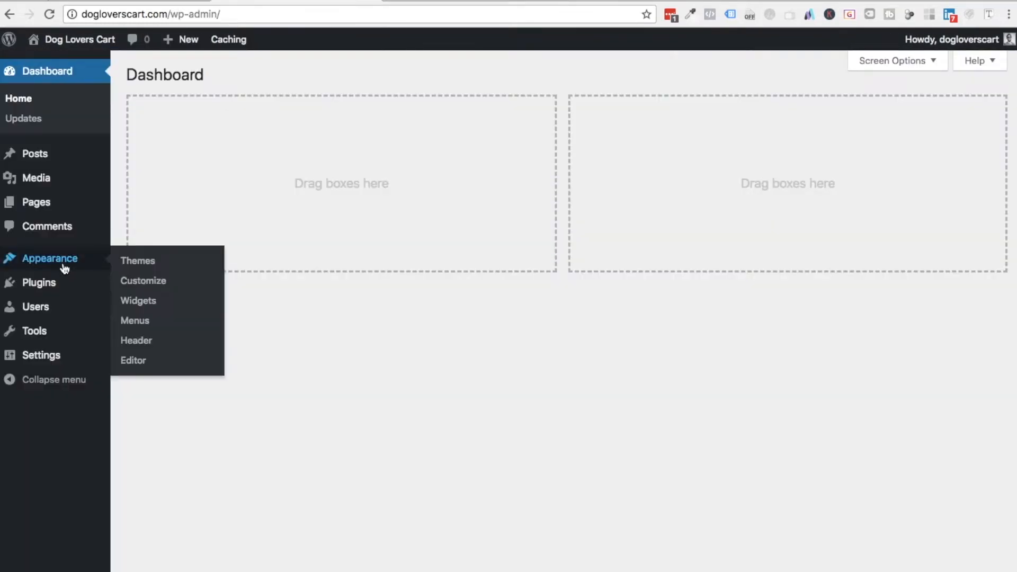
pyautogui.click(136, 264)
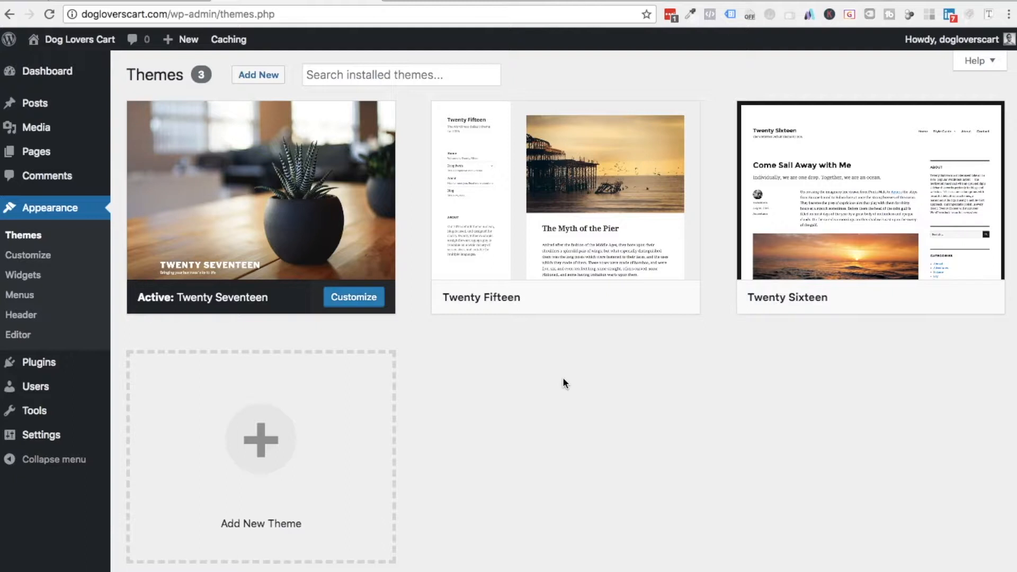
pyautogui.moveTo(52, 363)
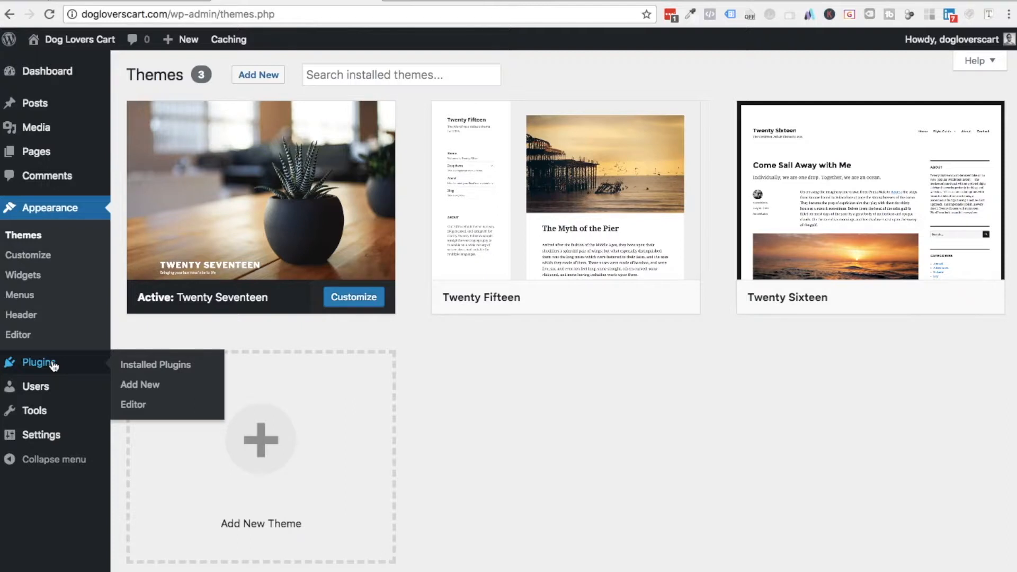
# Switch to the MindMeister map and review the Themes and Plugins topics and the "3 Ways to install a WordPress theme" subtopic
pyautogui.click(86, 1)
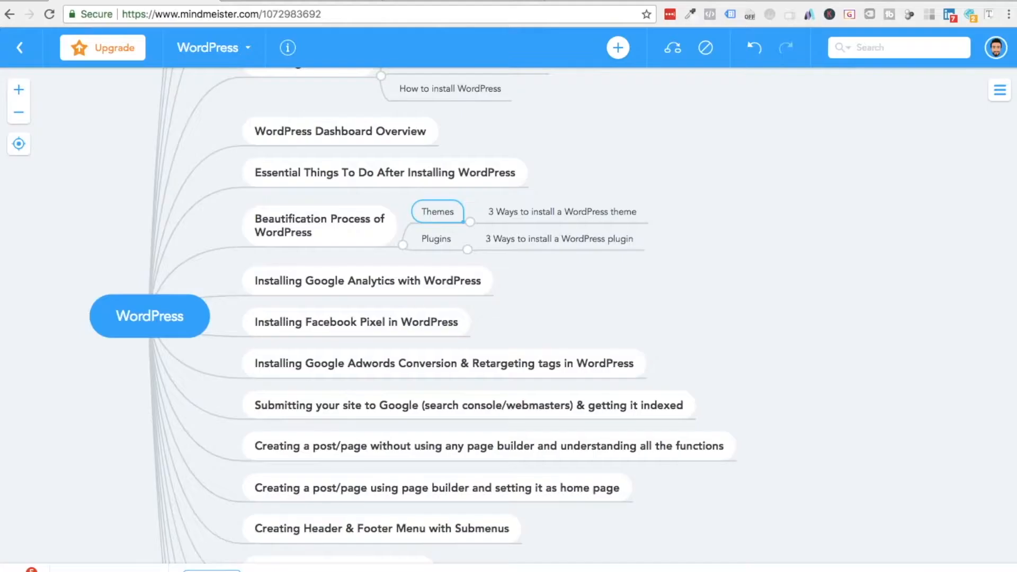
pyautogui.click(331, 235)
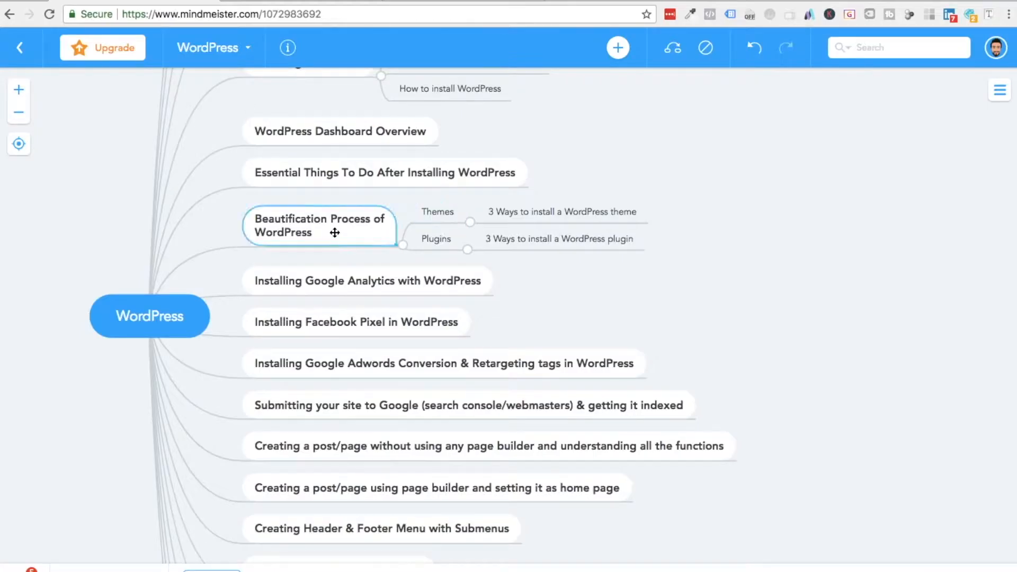
pyautogui.click(433, 209)
pyautogui.click(436, 235)
pyautogui.click(440, 211)
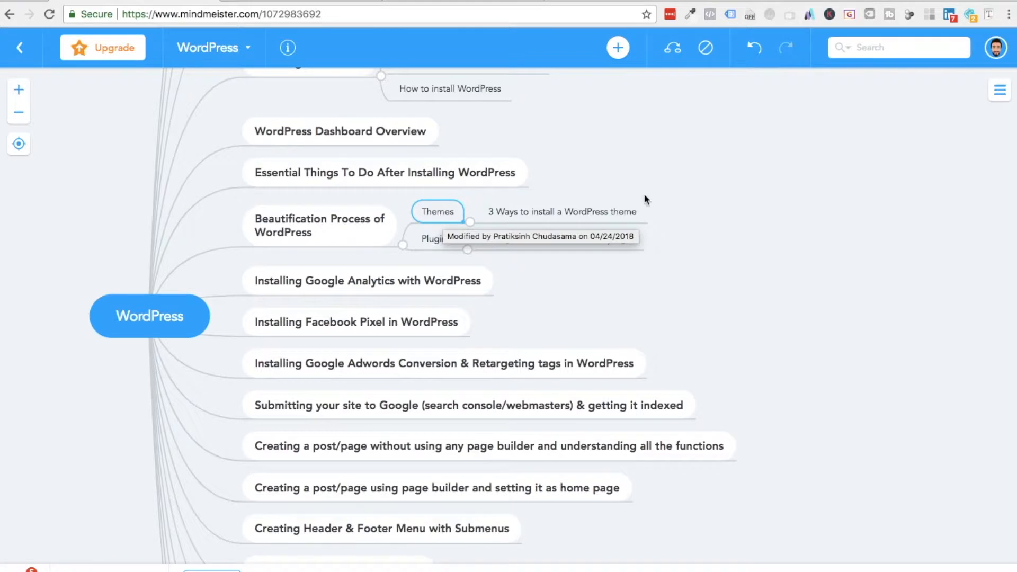
pyautogui.click(438, 239)
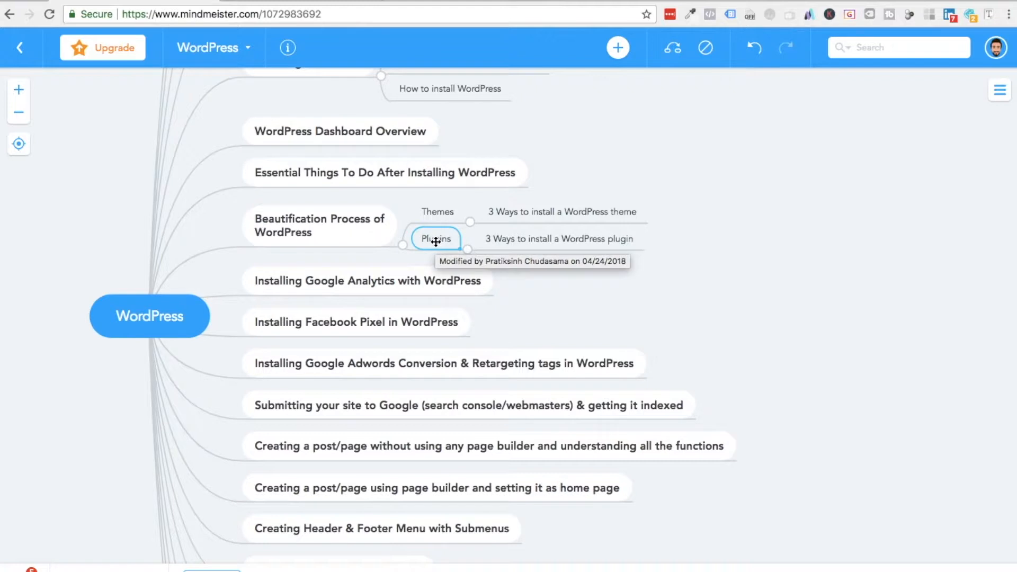
pyautogui.click(434, 213)
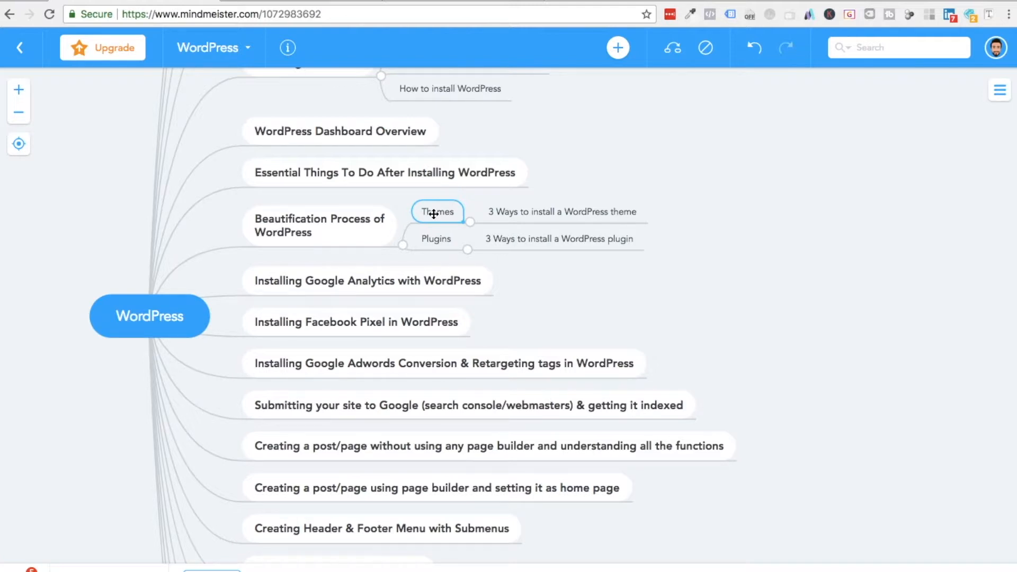
pyautogui.click(435, 238)
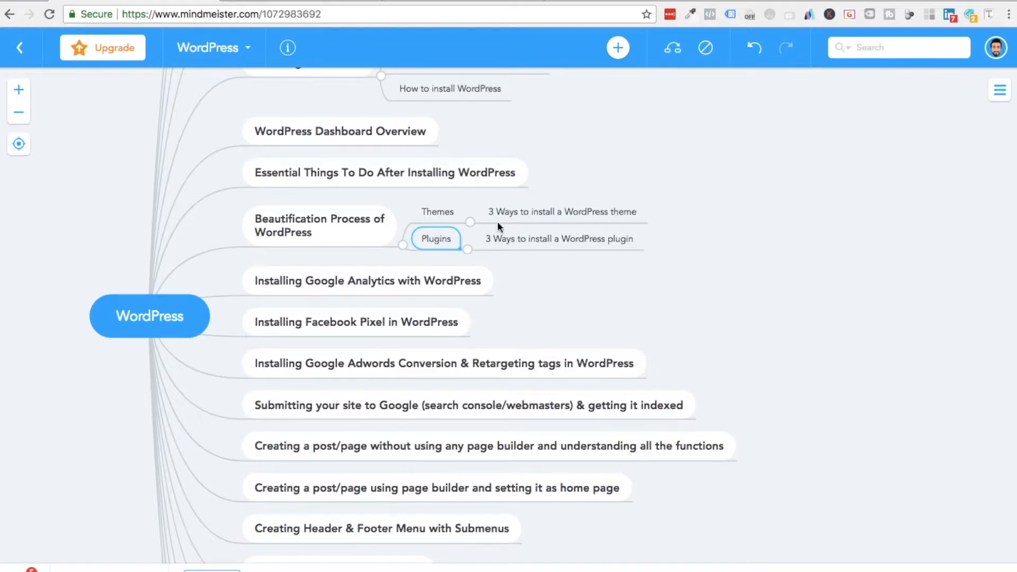
pyautogui.click(513, 216)
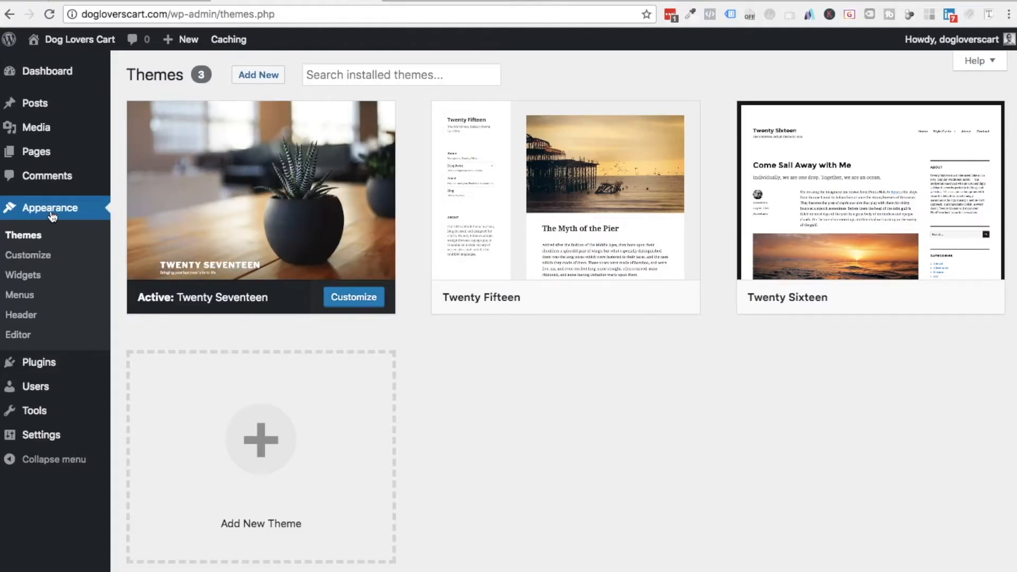
# From the installed themes page, start adding a new theme and search the theme directory for "corporate"
pyautogui.click(252, 81)
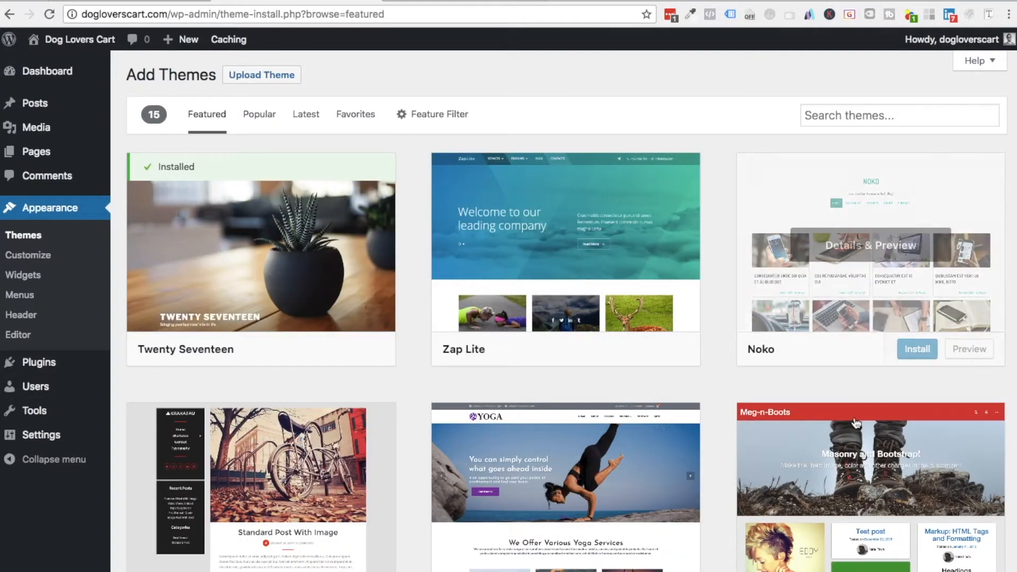
pyautogui.scroll(-7, 284, 343)
pyautogui.scroll(2, 287, 341)
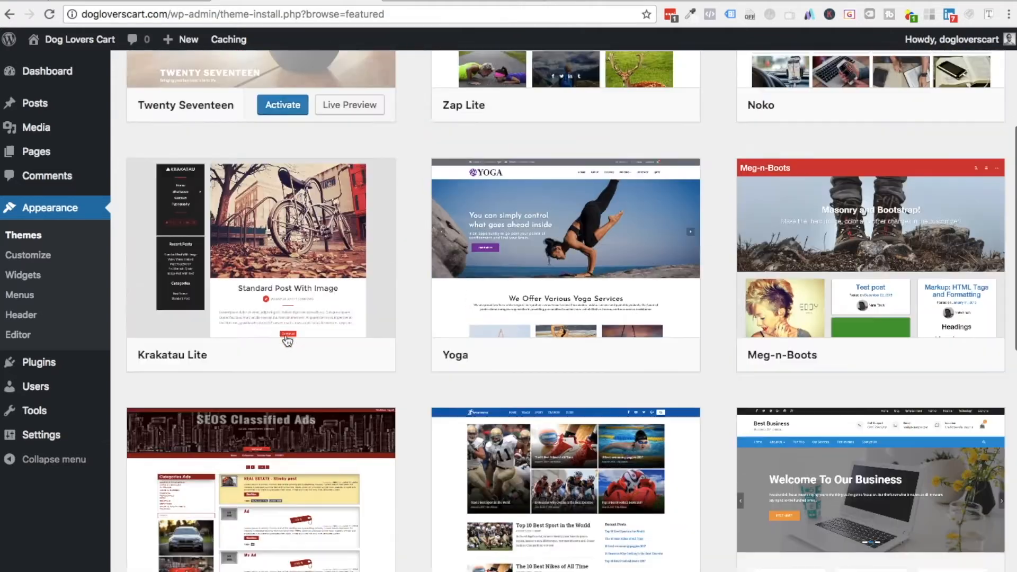
pyautogui.scroll(5, 287, 341)
pyautogui.click(833, 118)
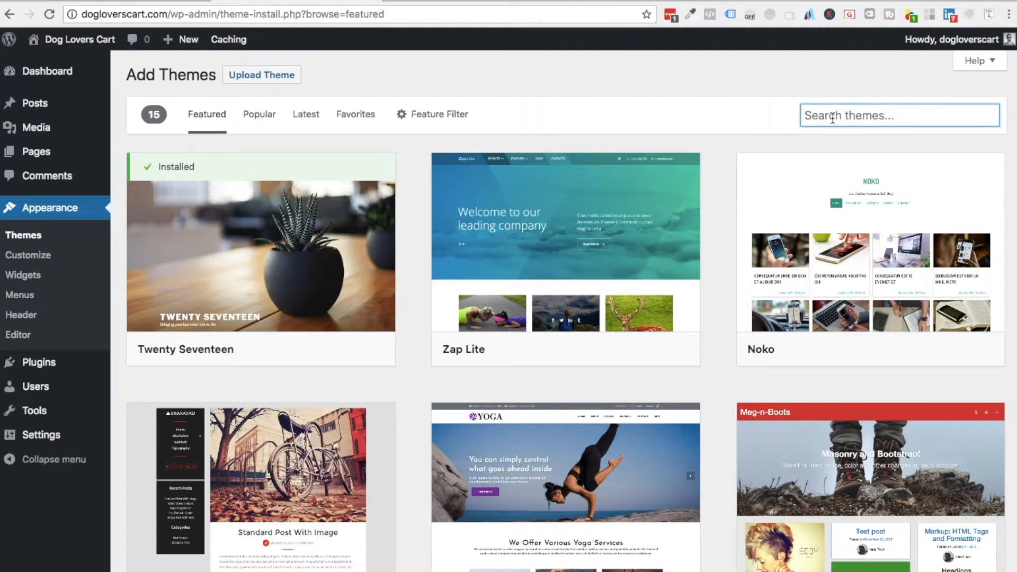
pyautogui.write('corporate')
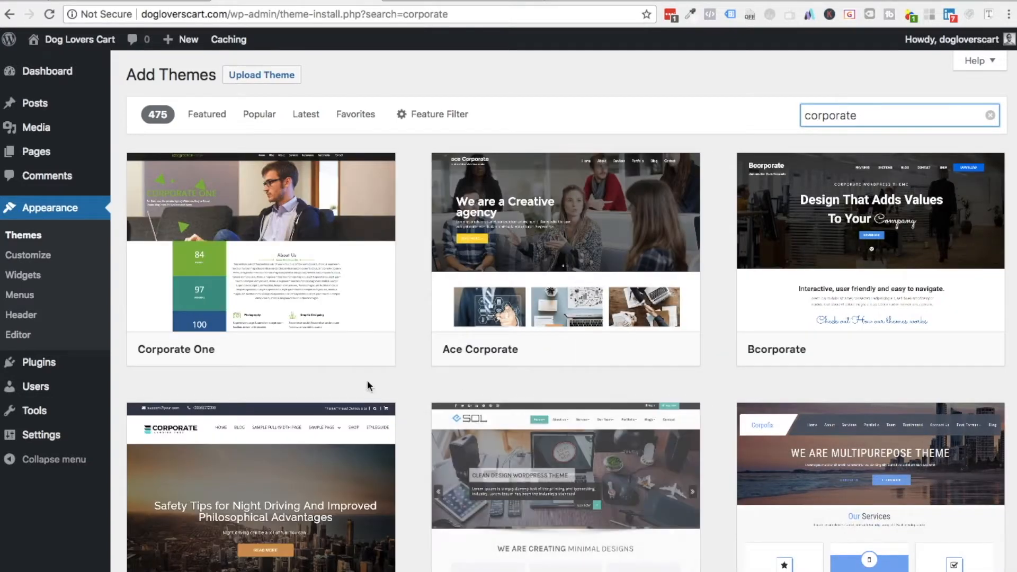
# Examine the corporate theme search results, comparing the designs and the install and preview options they offer
pyautogui.scroll(-8, 530, 429)
pyautogui.scroll(-15, 637, 459)
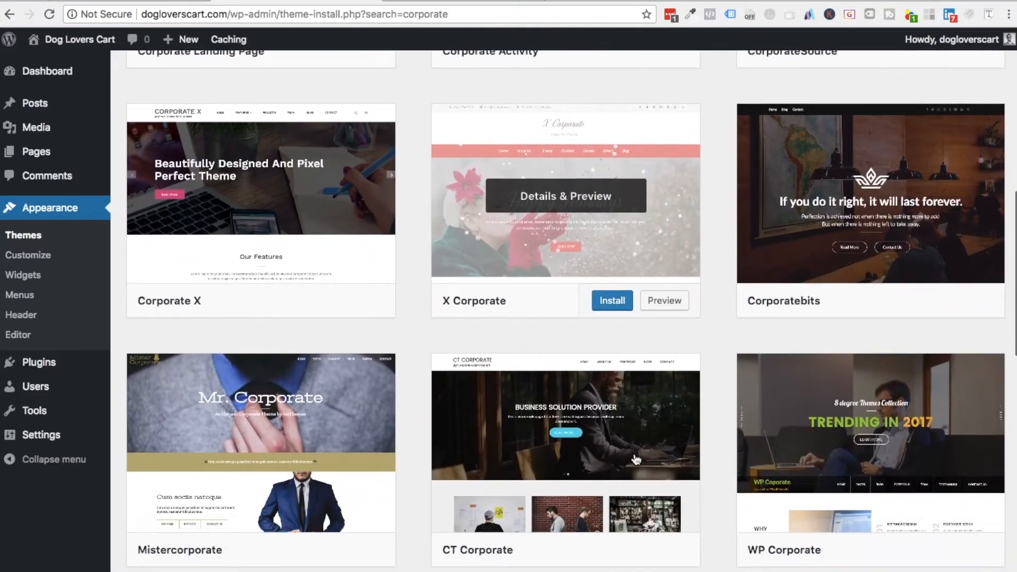
pyautogui.scroll(-3, 636, 459)
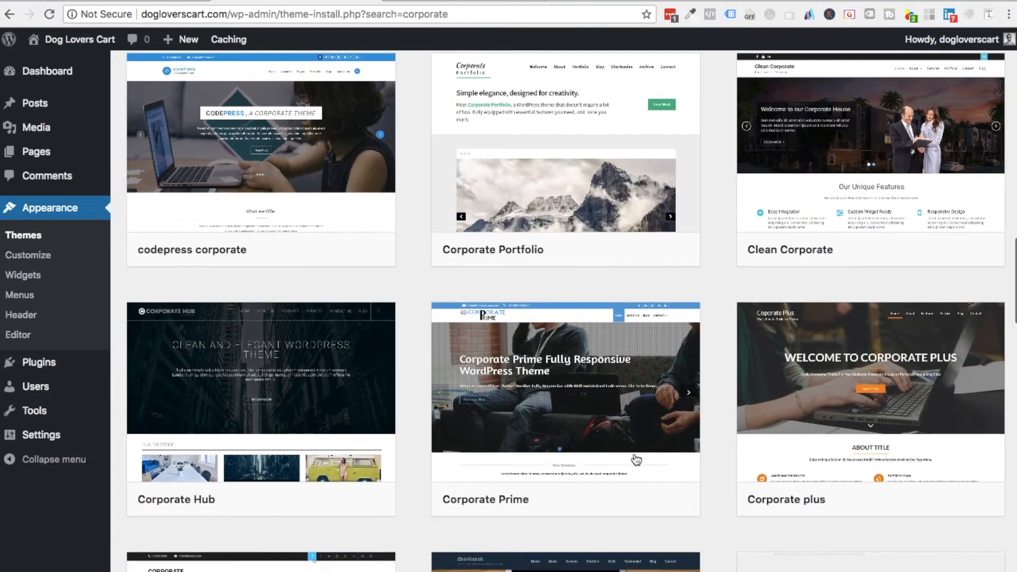
pyautogui.scroll(6, 637, 459)
pyautogui.scroll(14, 636, 459)
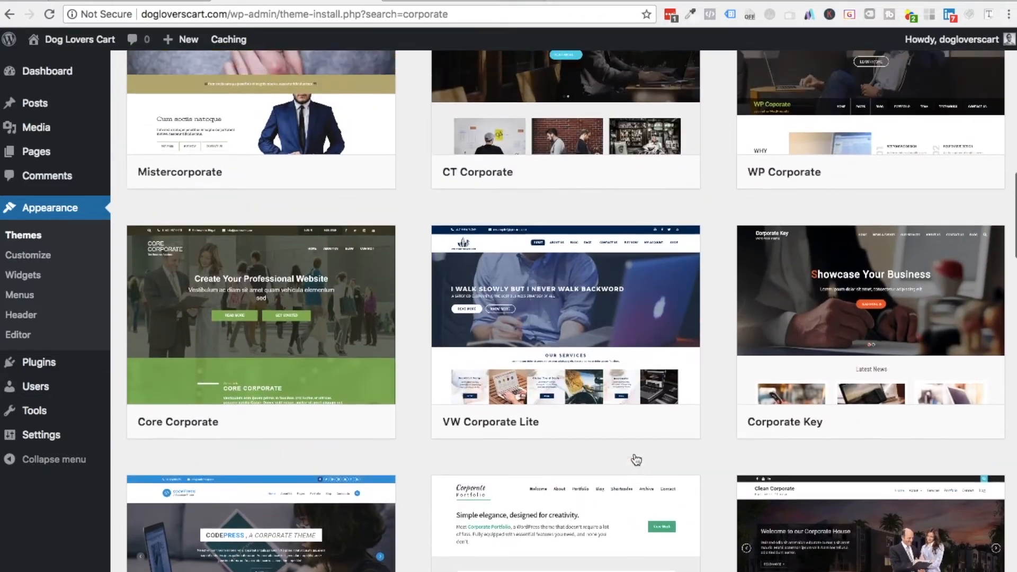
pyautogui.scroll(-1, 637, 459)
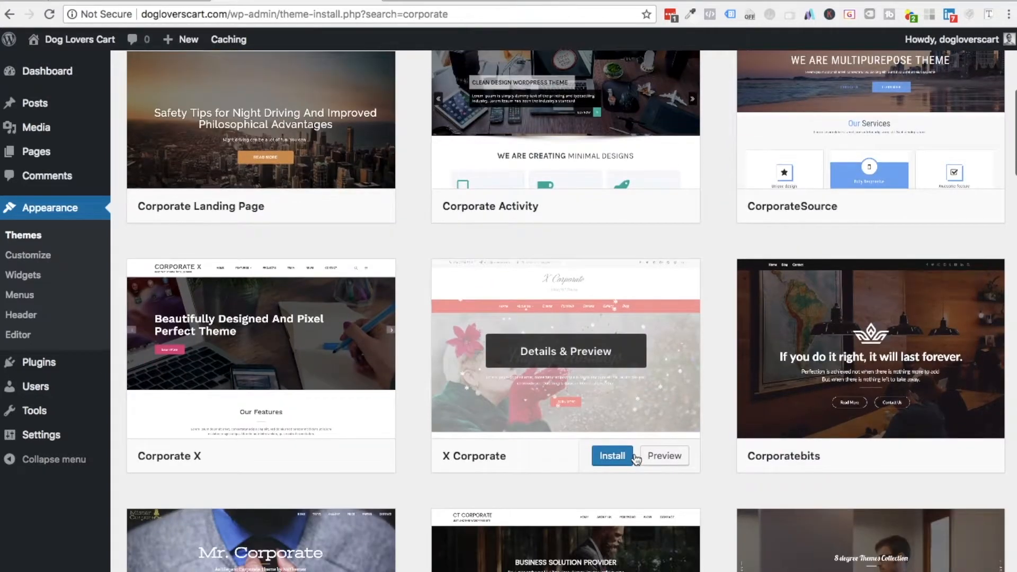
pyautogui.scroll(5, 637, 459)
pyautogui.scroll(-1, 637, 459)
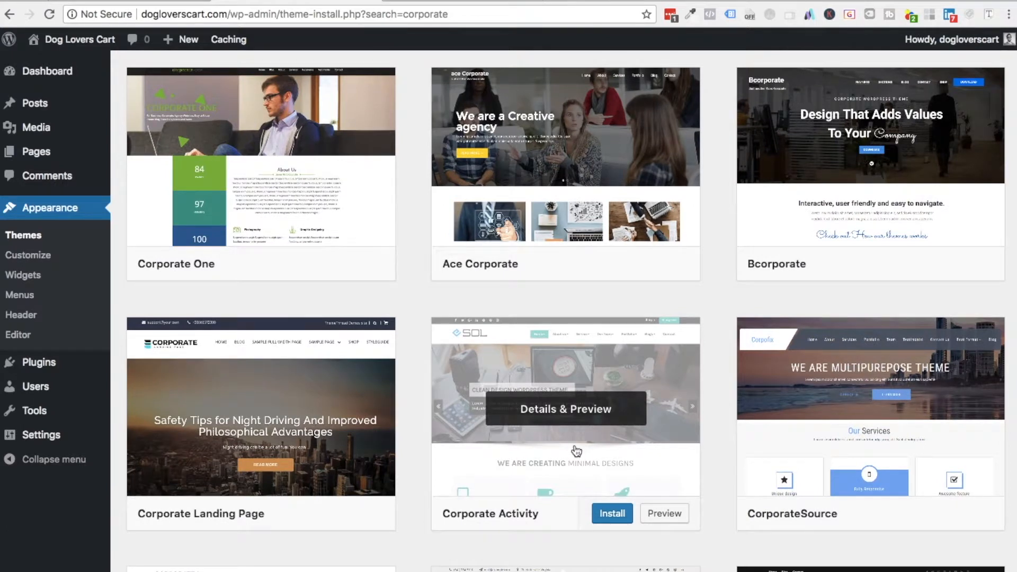
pyautogui.scroll(1, 576, 451)
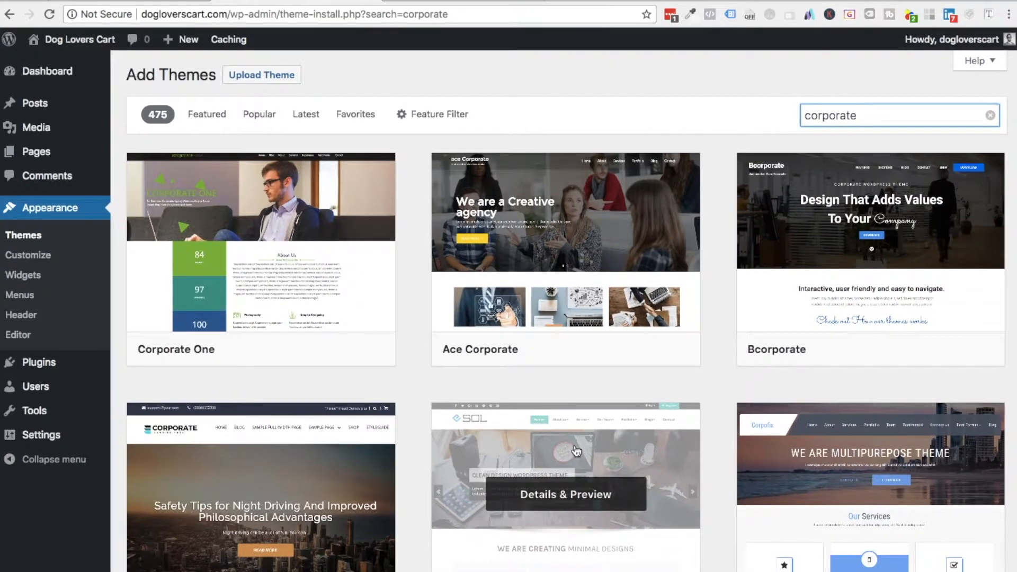
pyautogui.scroll(-10, 576, 451)
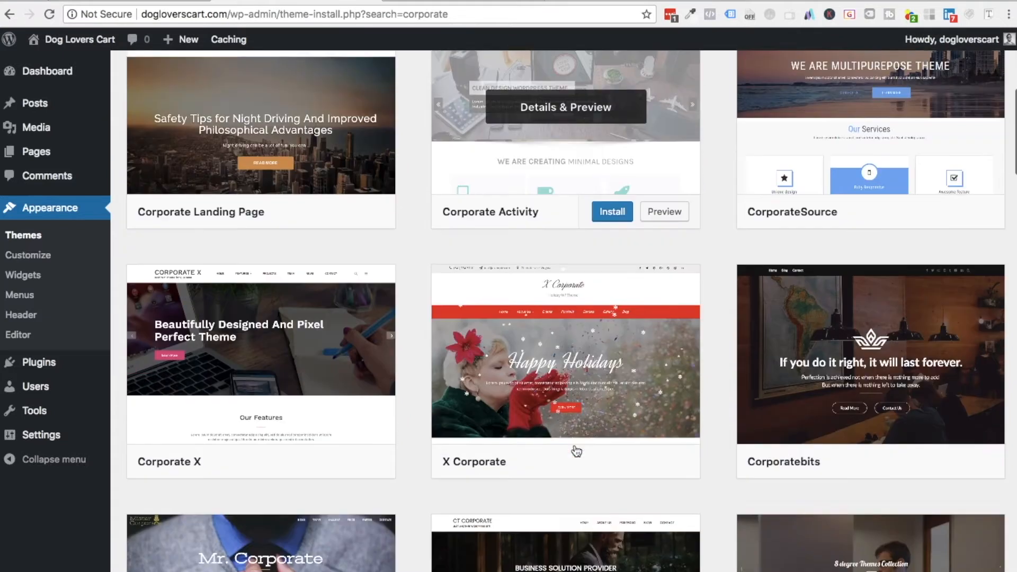
pyautogui.scroll(-4, 575, 449)
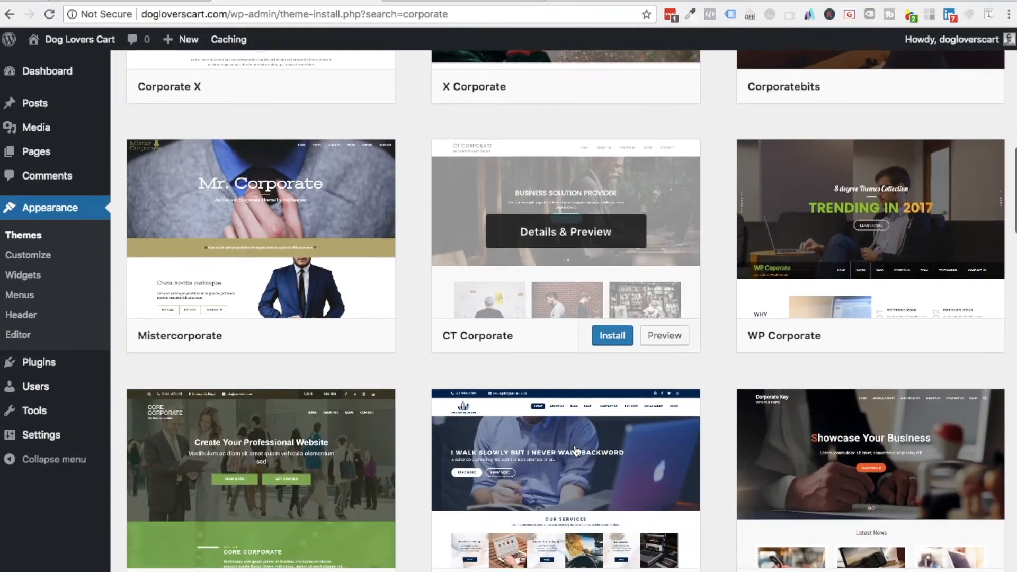
pyautogui.scroll(5, 411, 430)
pyautogui.moveTo(572, 443)
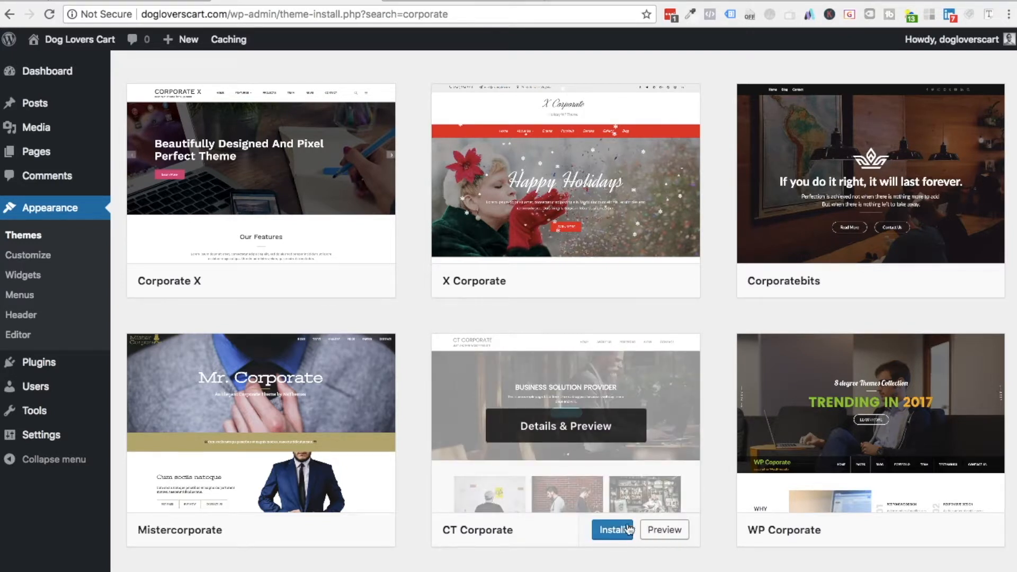
# Install the CT Corporate theme from the corporate search results and look over its live preview
pyautogui.click(610, 536)
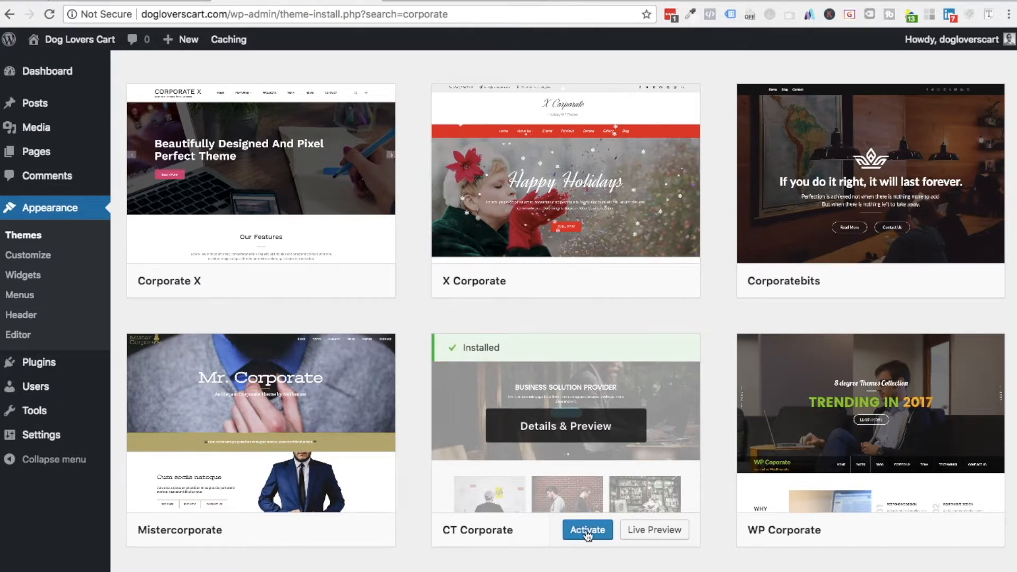
pyautogui.click(641, 537)
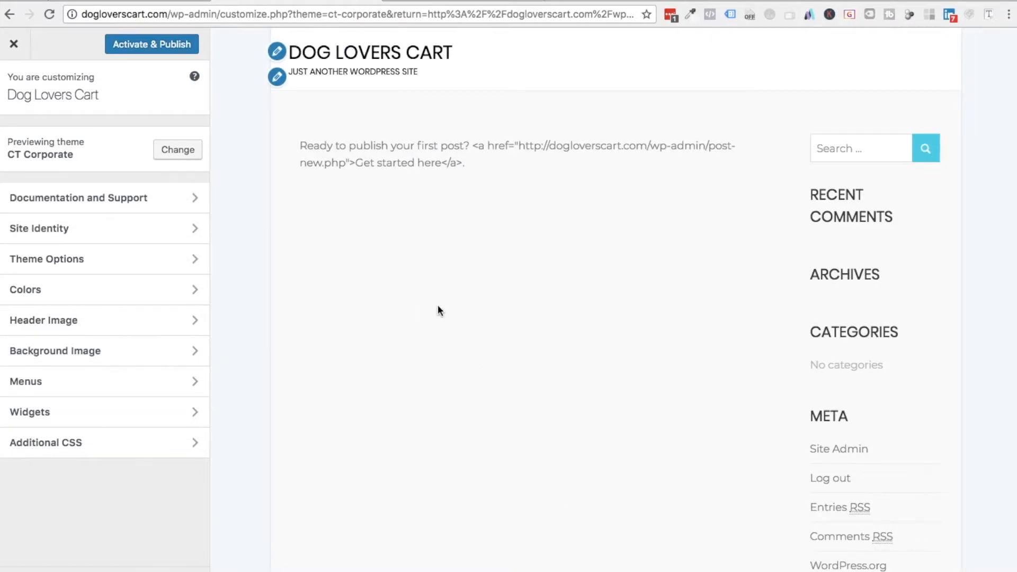
pyautogui.scroll(-5, 438, 311)
pyautogui.scroll(5, 438, 311)
pyautogui.scroll(-3, 438, 307)
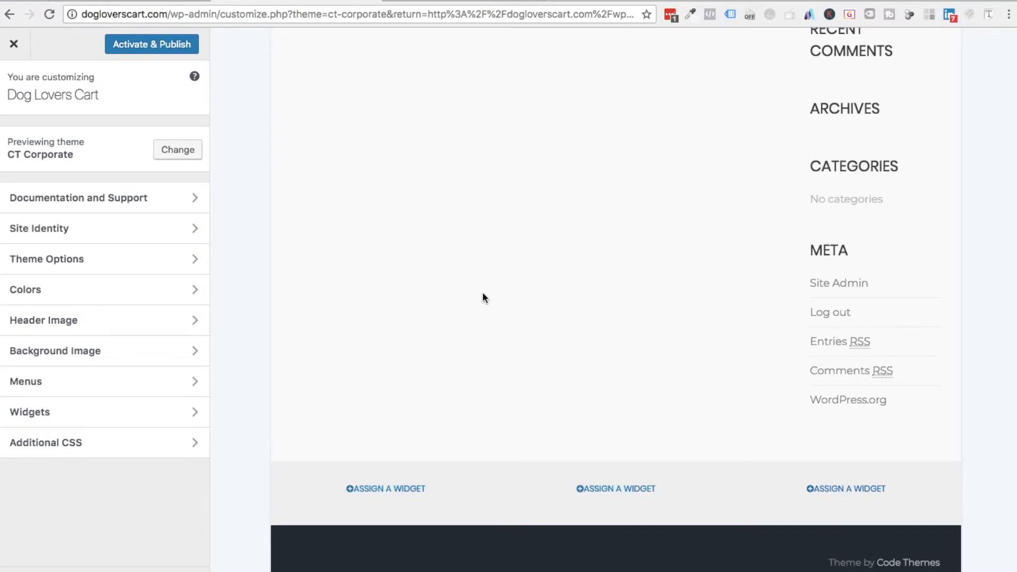
pyautogui.scroll(3, 482, 294)
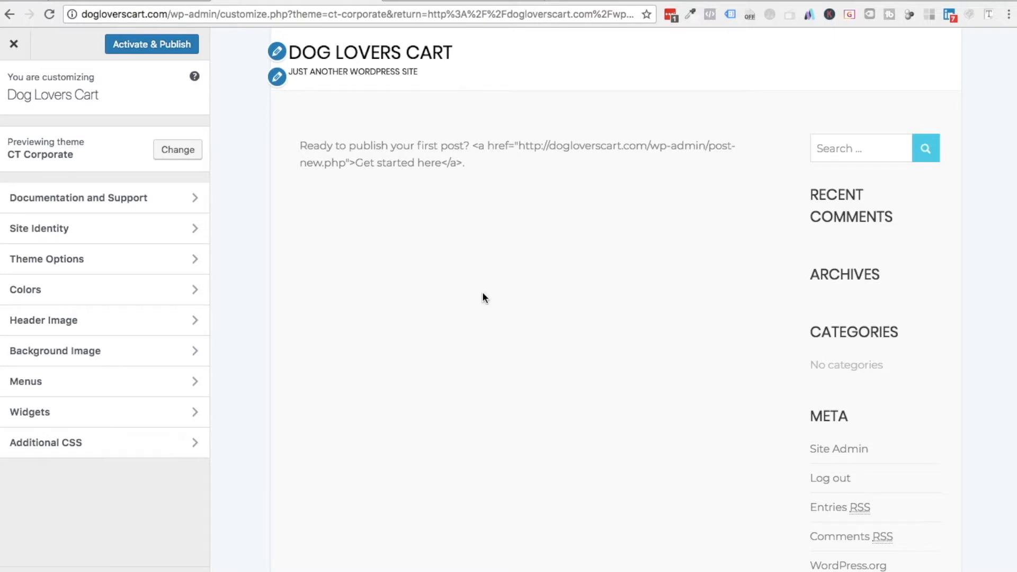
# Leave the live preview, return to the installed themes page and activate the CT Corporate theme
pyautogui.click(9, 14)
pyautogui.click(33, 240)
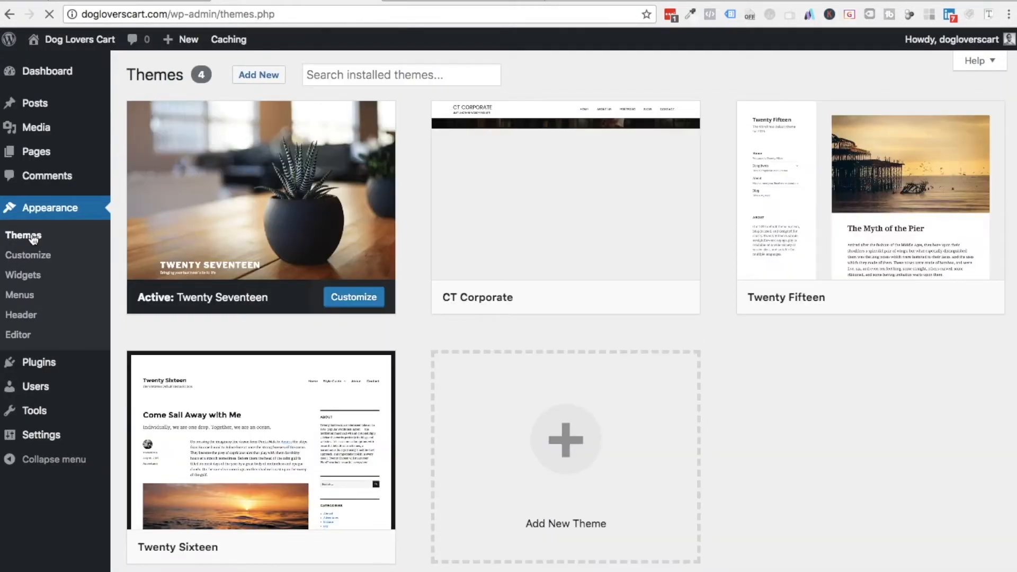
pyautogui.moveTo(568, 180)
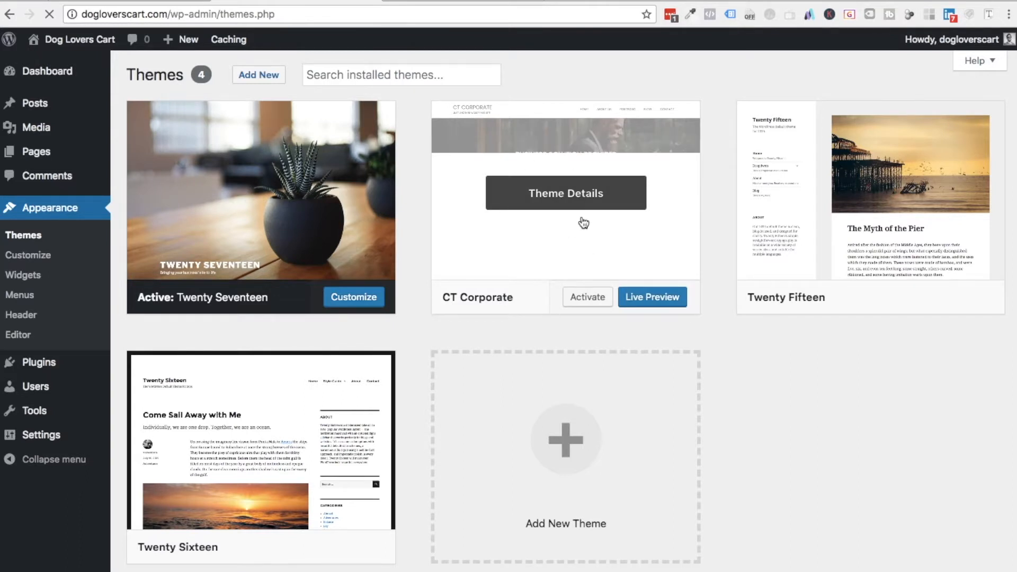
pyautogui.click(582, 306)
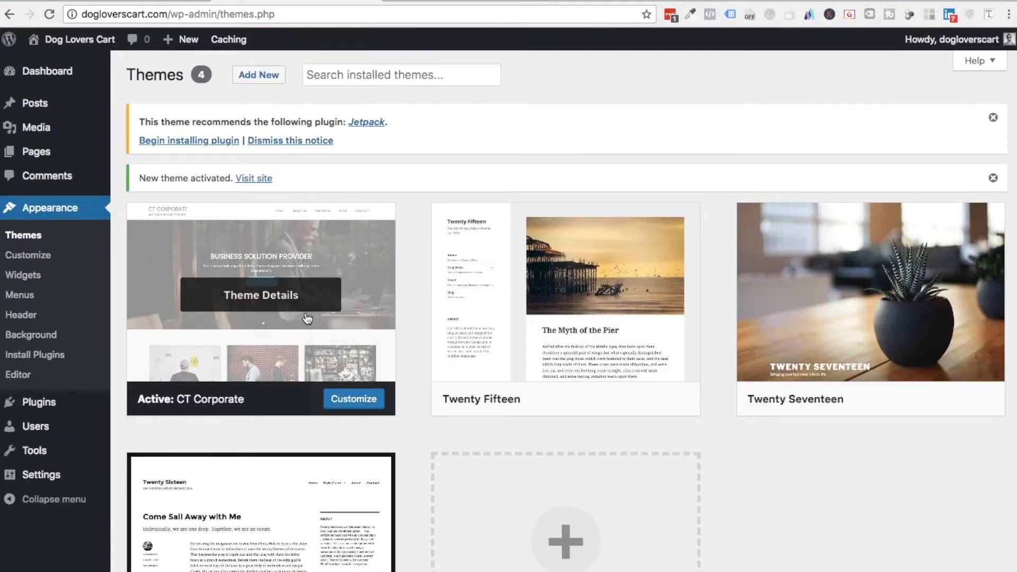
# Reload the Dog Lovers Cart front page and examine how it looks with the CT Corporate theme
pyautogui.click(430, 1)
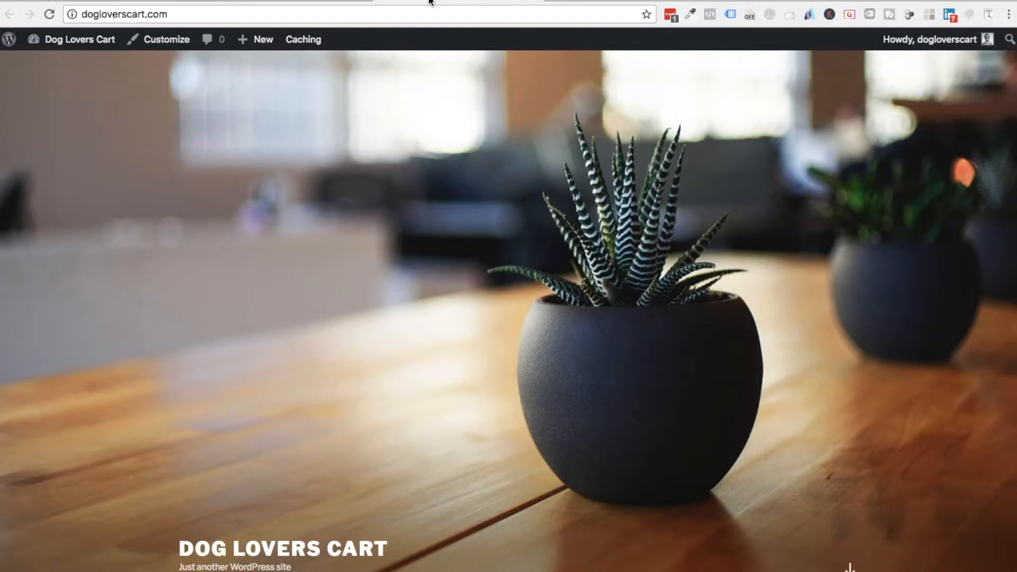
pyautogui.press('super+r')
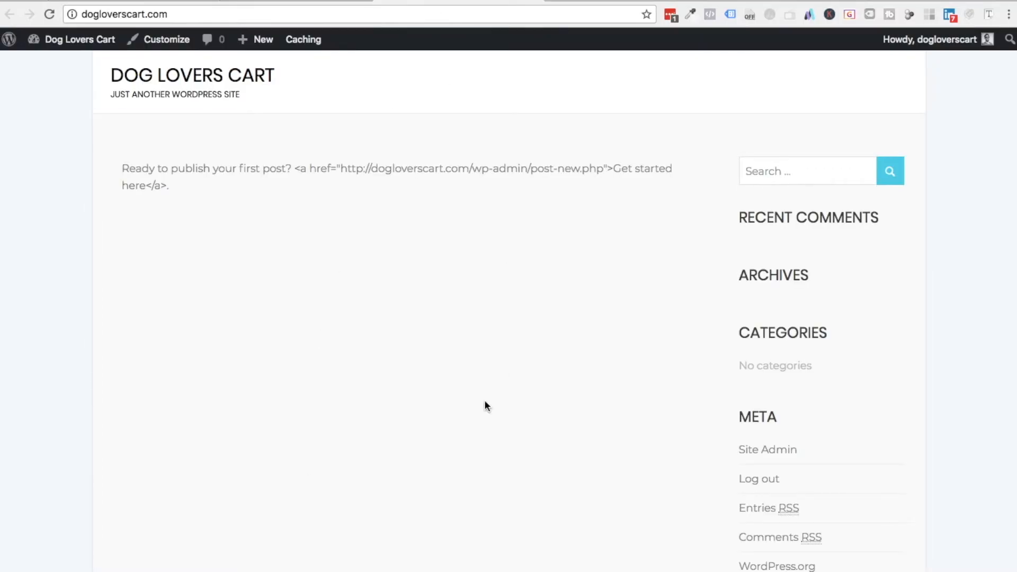
pyautogui.scroll(-3, 486, 405)
pyautogui.scroll(3, 485, 277)
# Check the theme installation topic in the MindMeister map and open wordpress.org/themes in a new tab to browse the theme directory
pyautogui.click(173, 4)
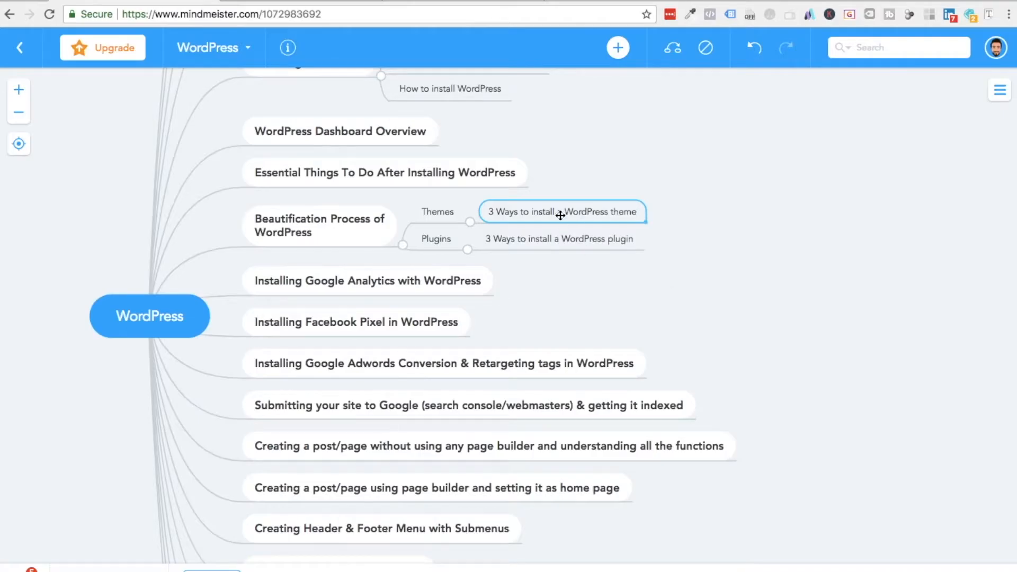
pyautogui.click(347, 2)
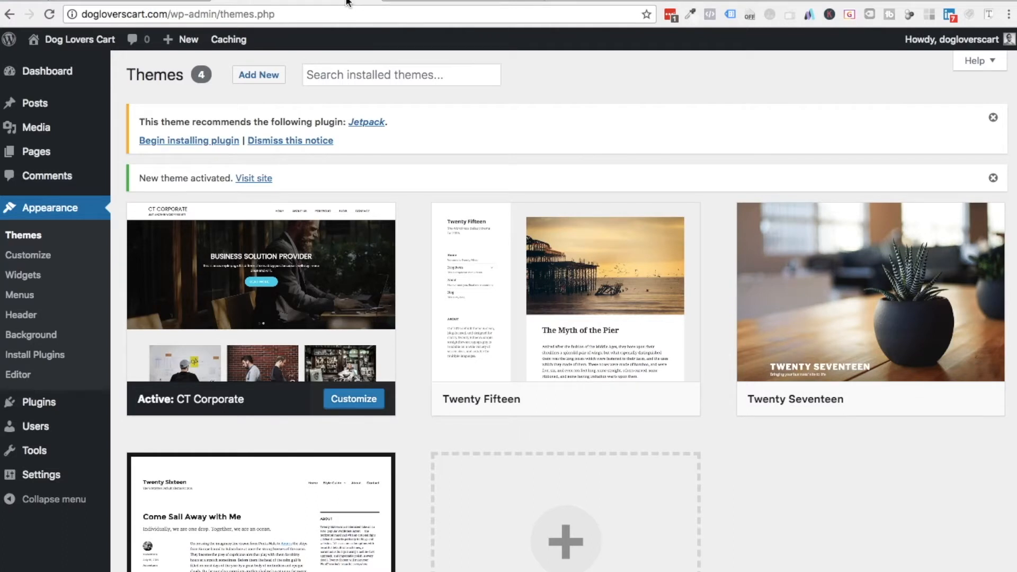
pyautogui.click(554, 3)
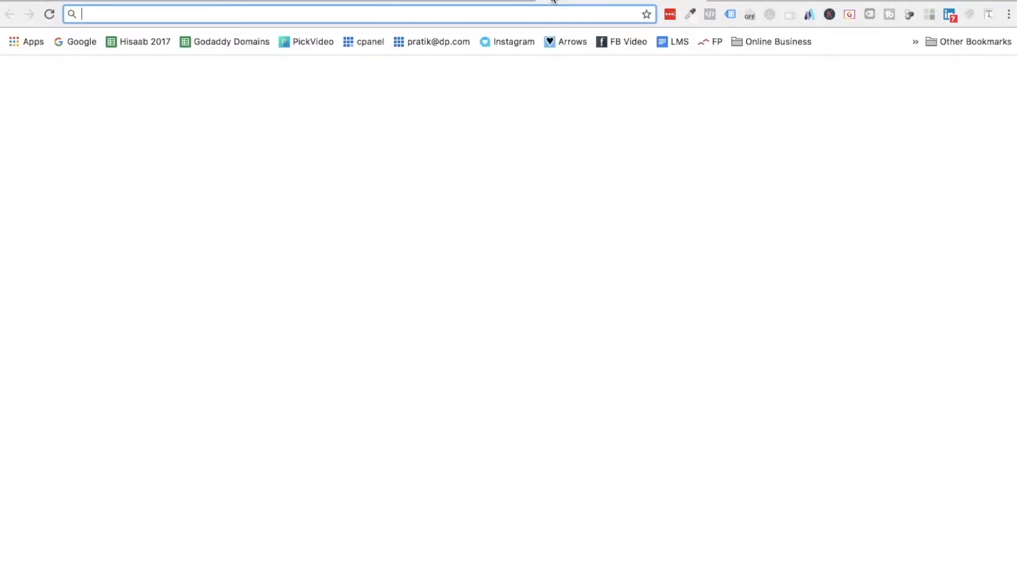
pyautogui.write('wordpress.org/themes/')
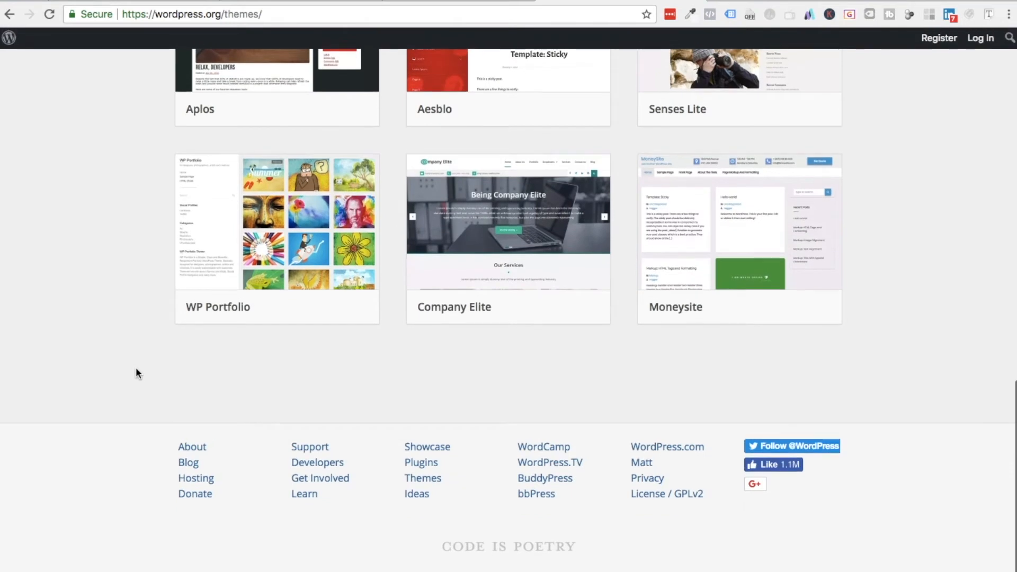
pyautogui.scroll(15, 136, 367)
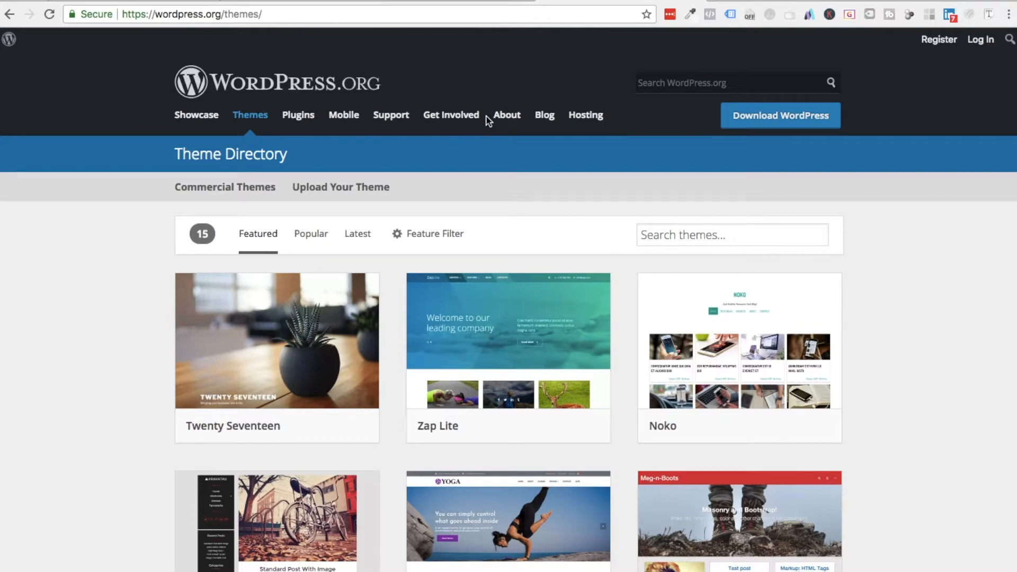
pyautogui.scroll(-2, 654, 262)
pyautogui.scroll(2, 652, 263)
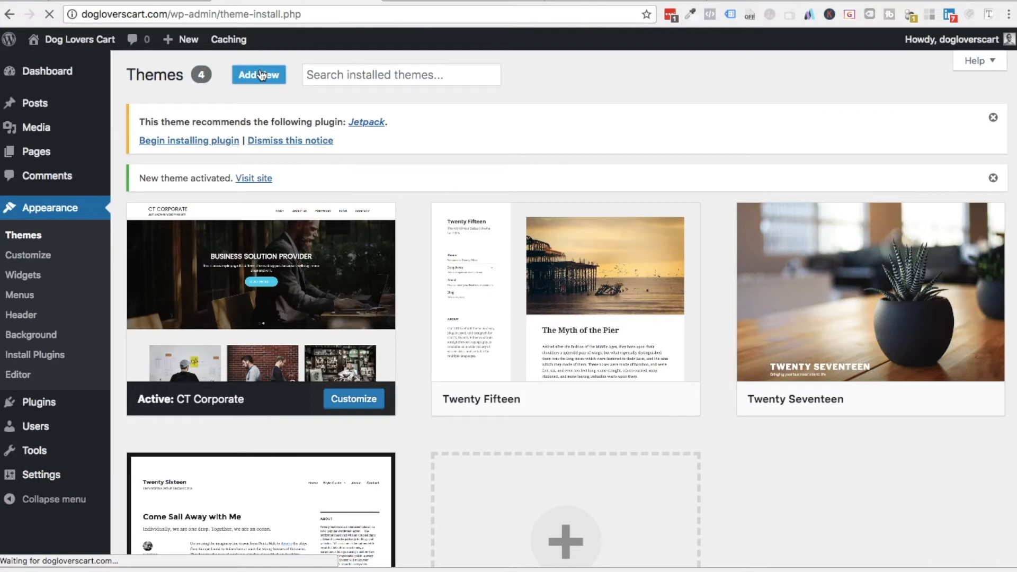
# In the WordPress admin, upload the theme file zap-lite.1.9.1.zip, install it and activate the Zap Lite theme
pyautogui.click(262, 73)
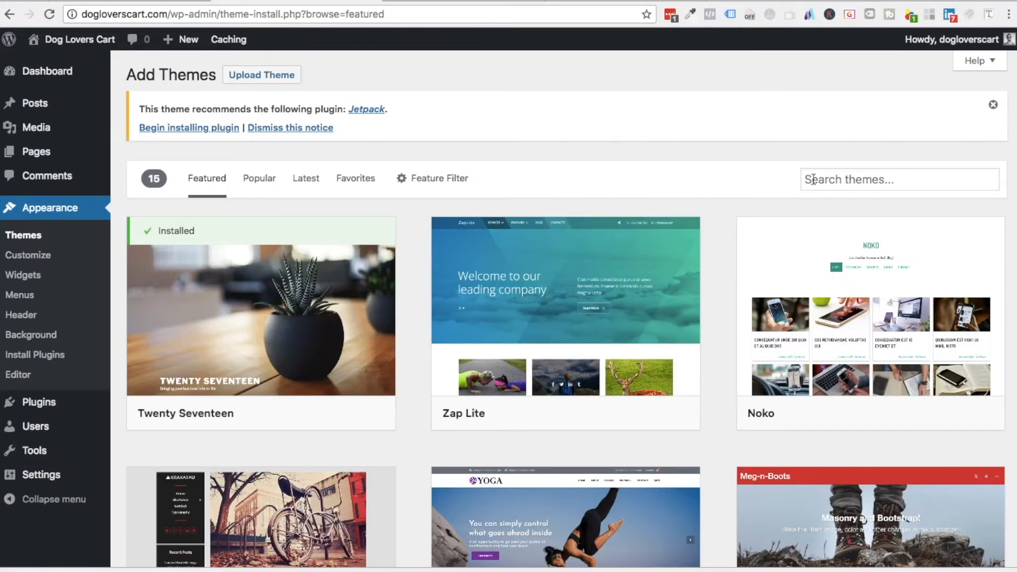
pyautogui.click(252, 74)
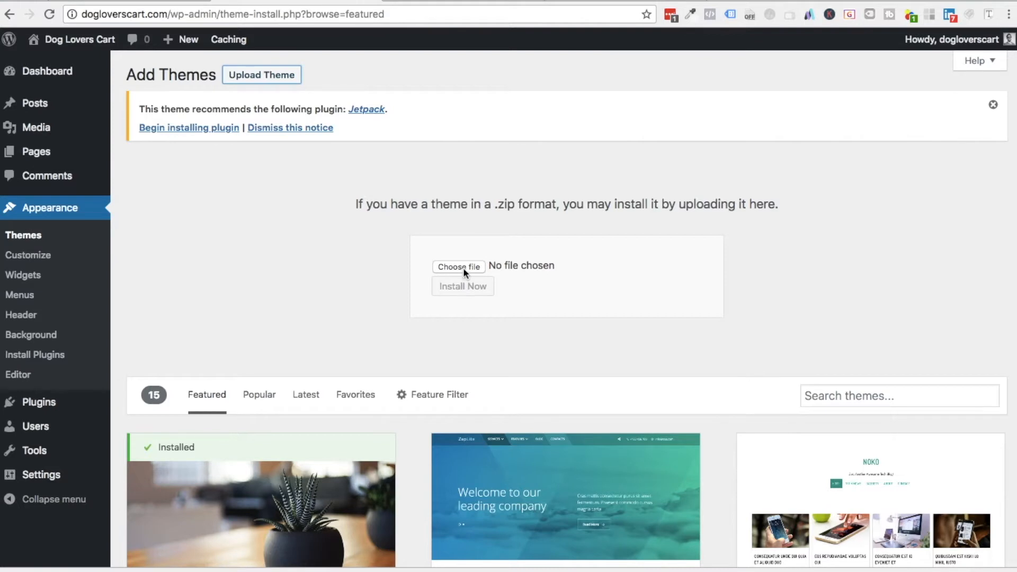
pyautogui.moveTo(94, 564); pyautogui.dragTo(456, 273)
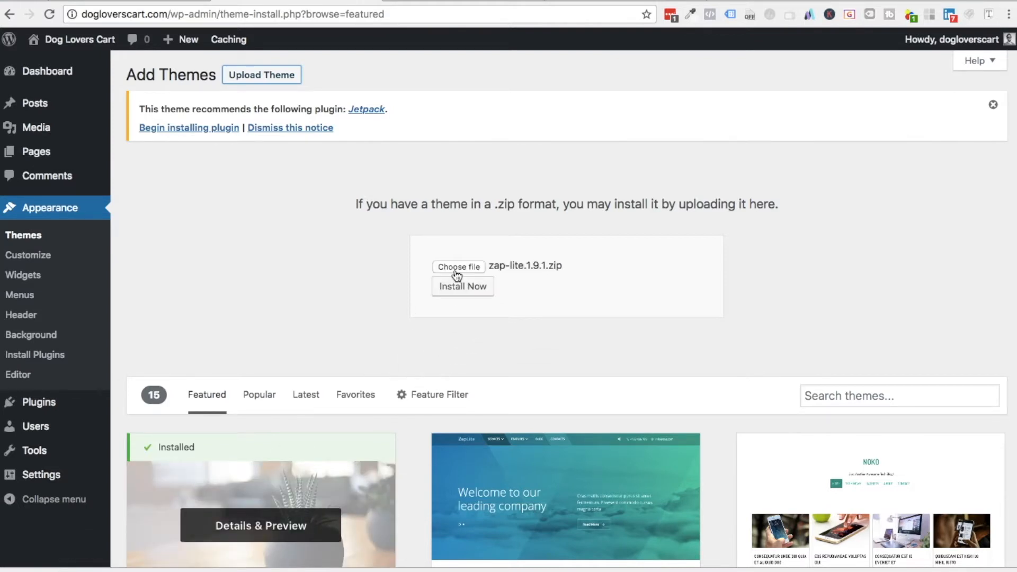
pyautogui.click(462, 286)
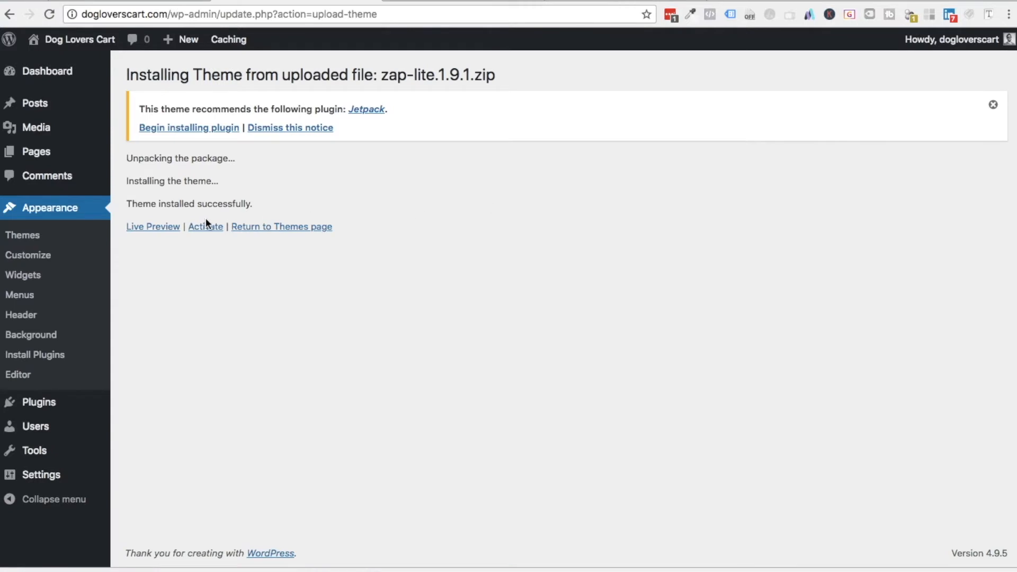
pyautogui.click(206, 228)
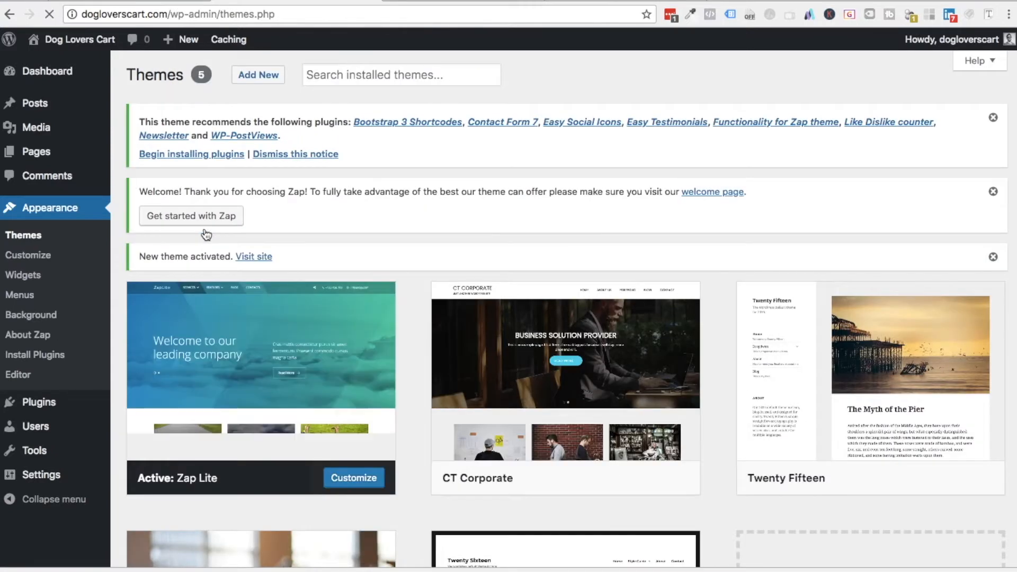
# Reload the site's front page and examine its header, content area and footer with the Zap Lite theme
pyautogui.click(448, 1)
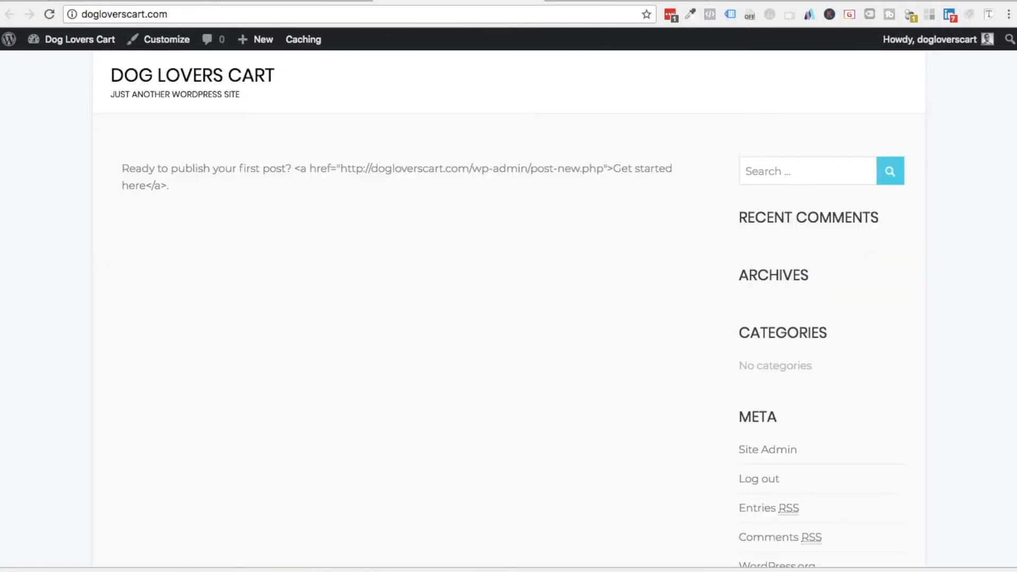
pyautogui.press('super+r')
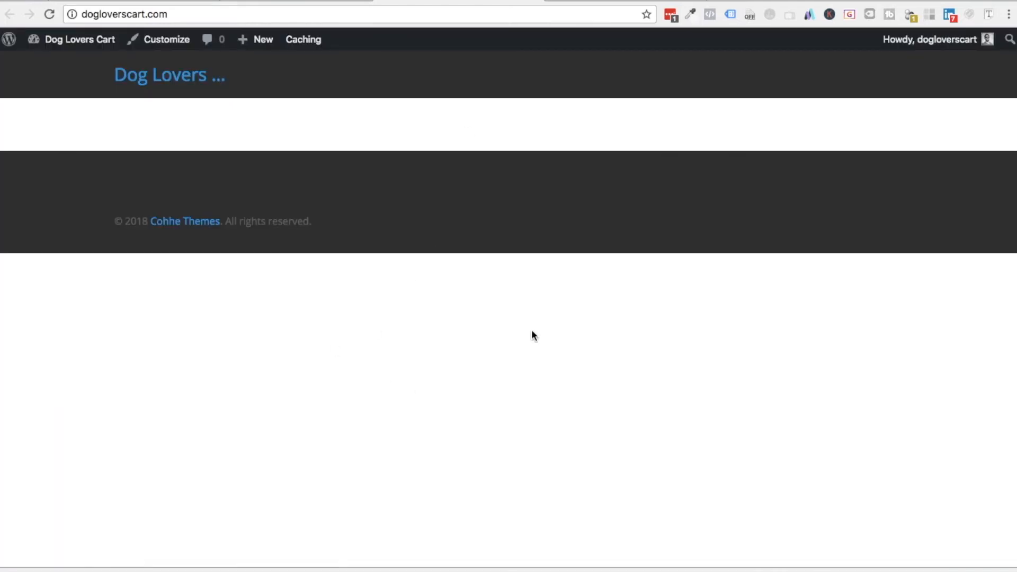
pyautogui.scroll(-3, 385, 348)
pyautogui.scroll(3, 386, 348)
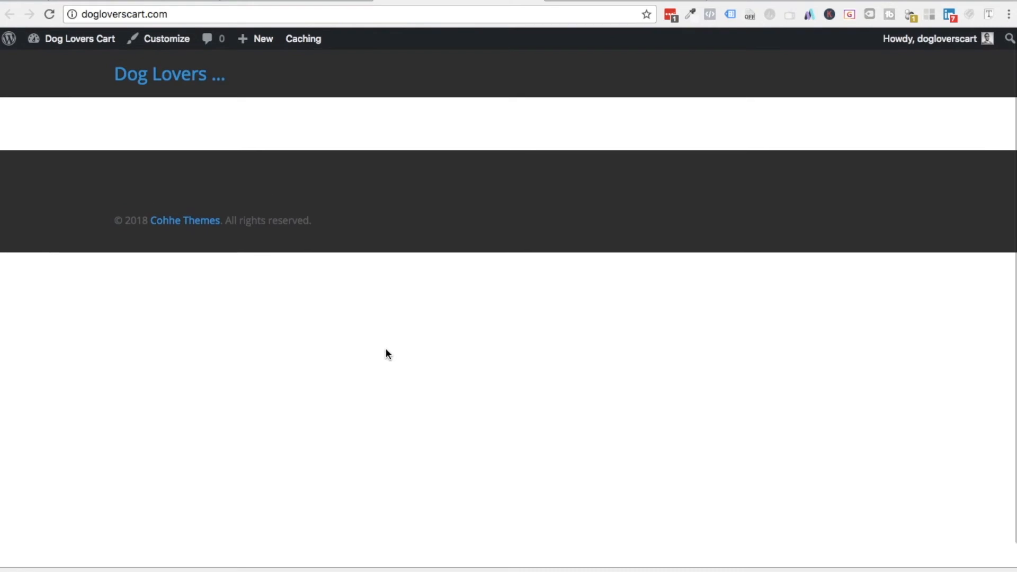
pyautogui.scroll(-2, 386, 354)
pyautogui.scroll(3, 386, 354)
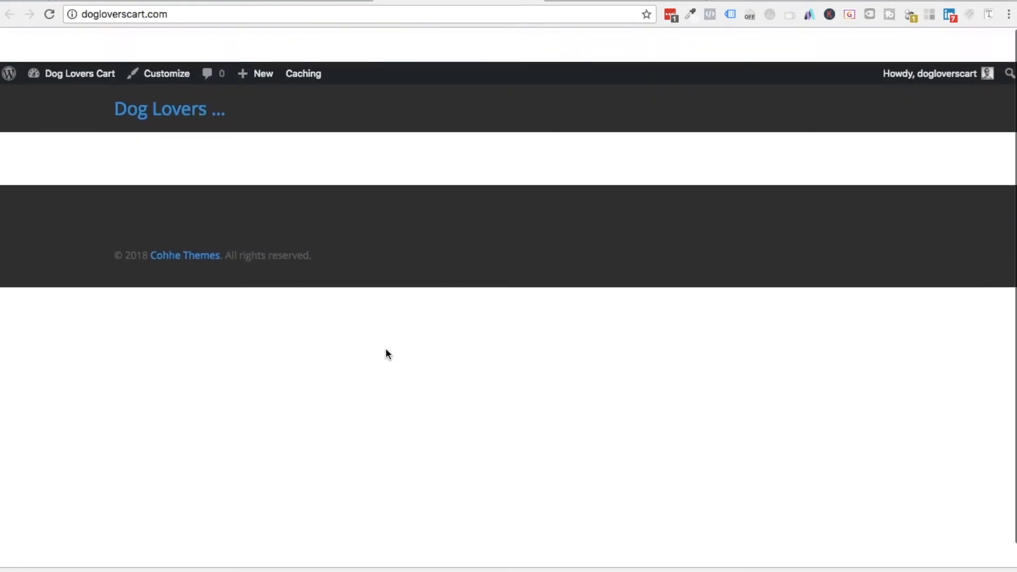
pyautogui.scroll(-1, 386, 354)
pyautogui.scroll(2, 386, 351)
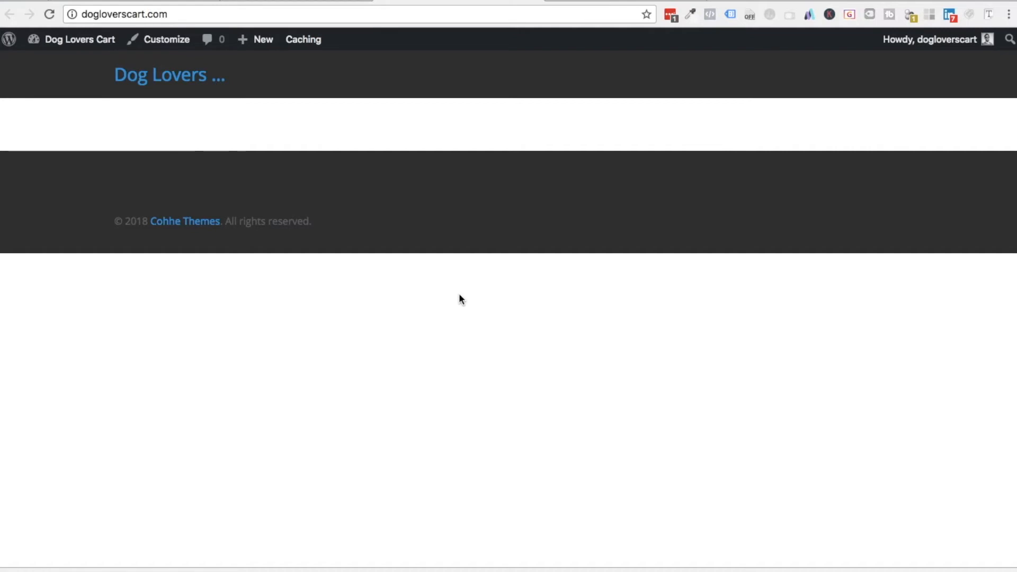
# Return to the browser tab with the WordPress.org theme directory and go to themeforest.net in it
pyautogui.click(632, 2)
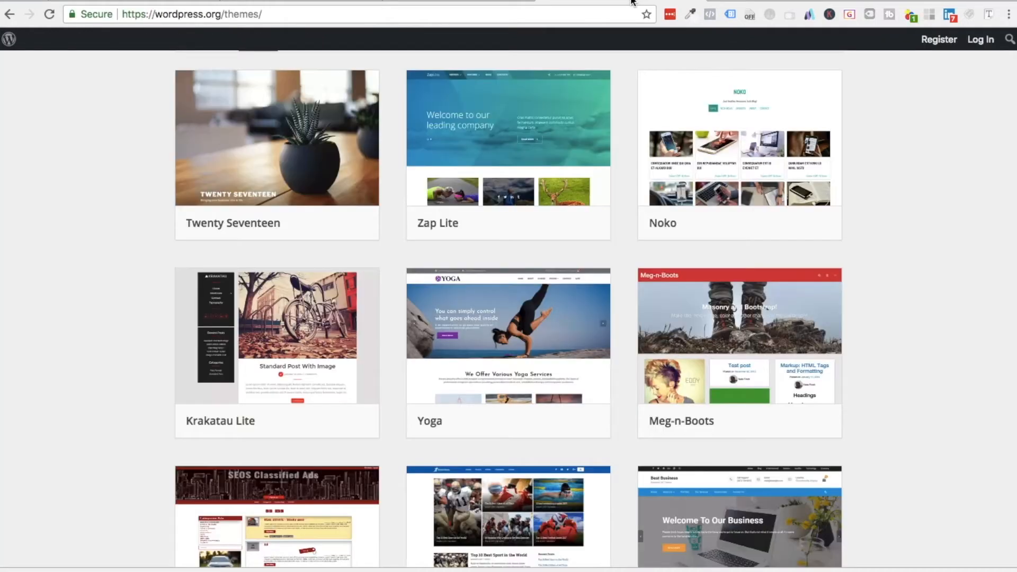
pyautogui.click(418, 21)
pyautogui.write('thtme')
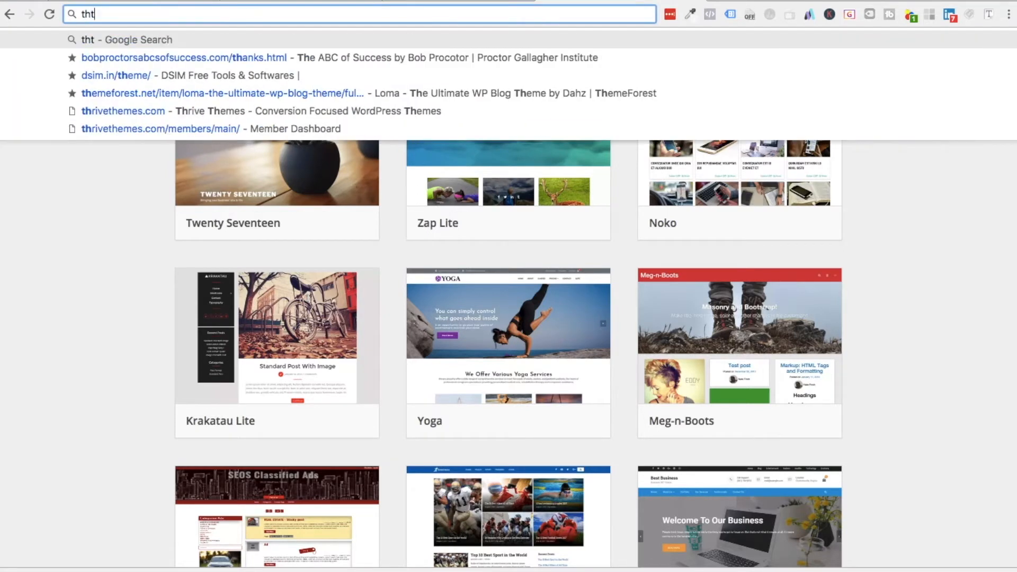
pyautogui.press('BackSpace')
pyautogui.press('BackSpace')
pyautogui.press('BackSpace')
pyautogui.write('eme')
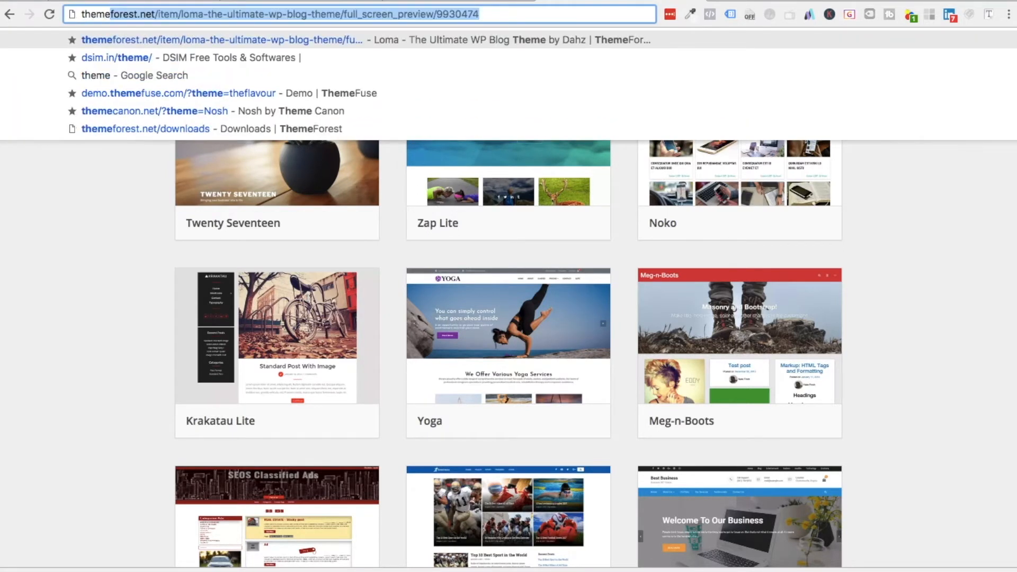
pyautogui.write('forest.m')
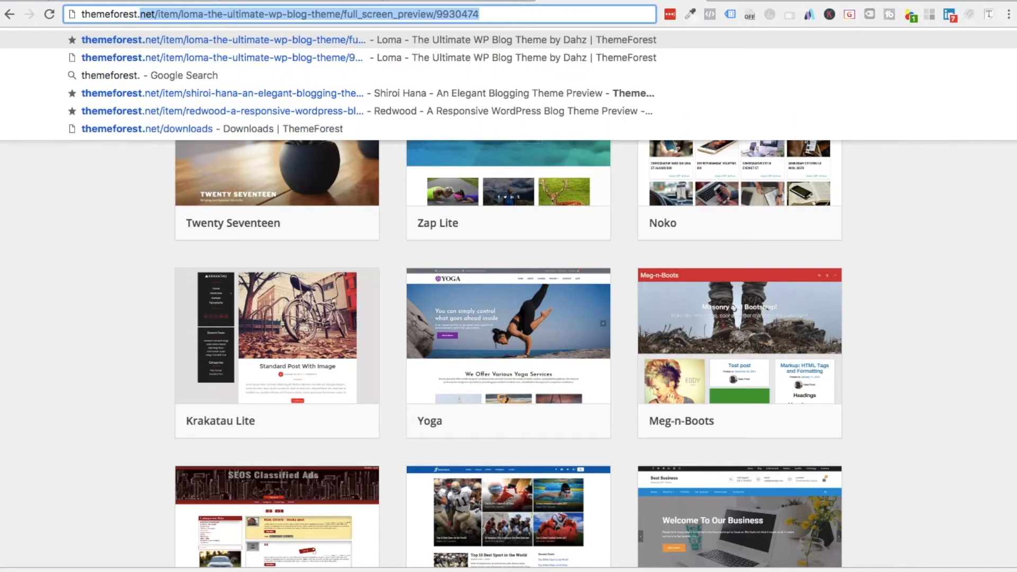
pyautogui.press('BackSpace')
pyautogui.write('net')
pyautogui.press('Delete')
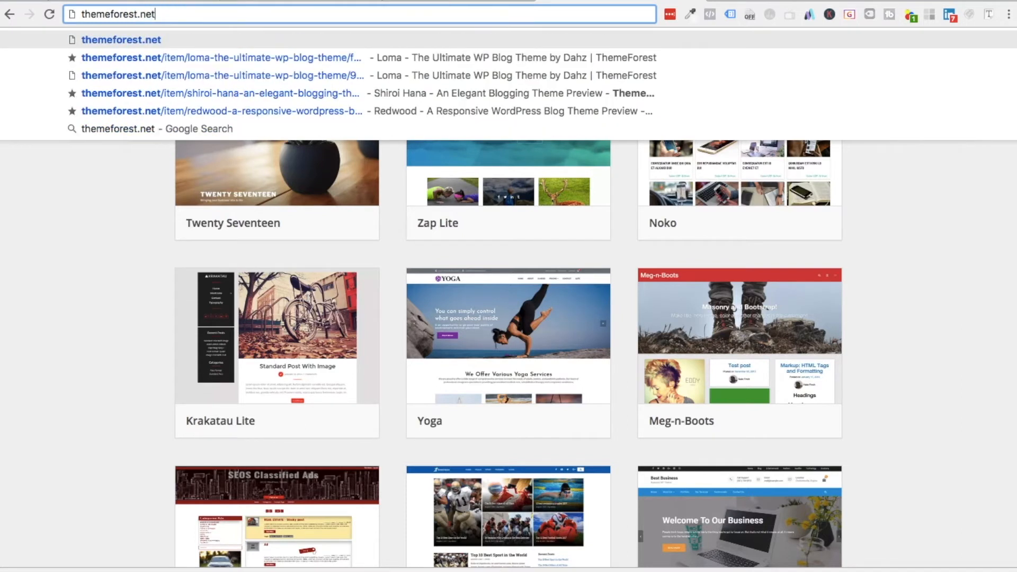
pyautogui.press('Return')
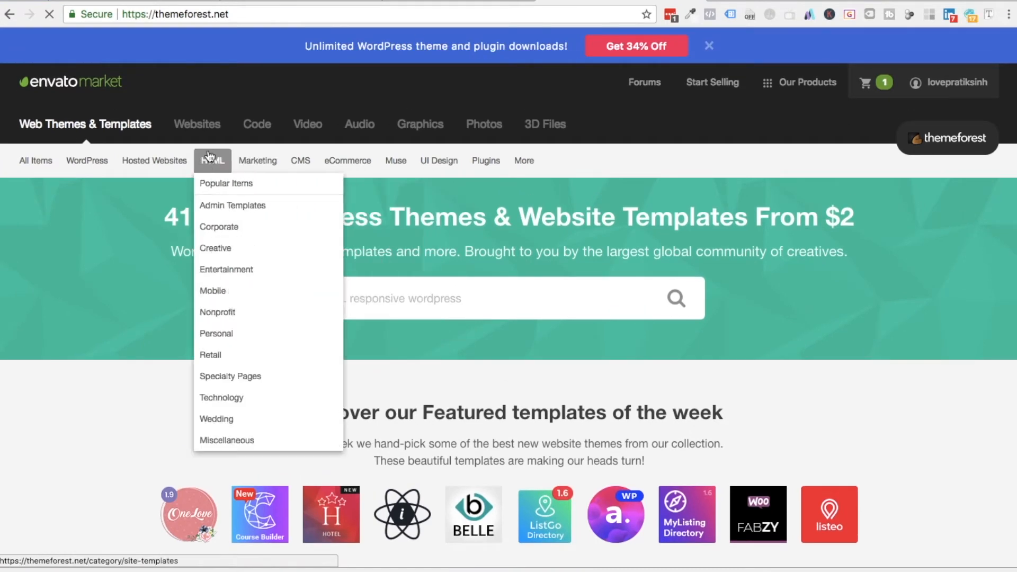
# Open the WordPress category on ThemeForest and browse the premium themes listed with their prices
pyautogui.click(88, 164)
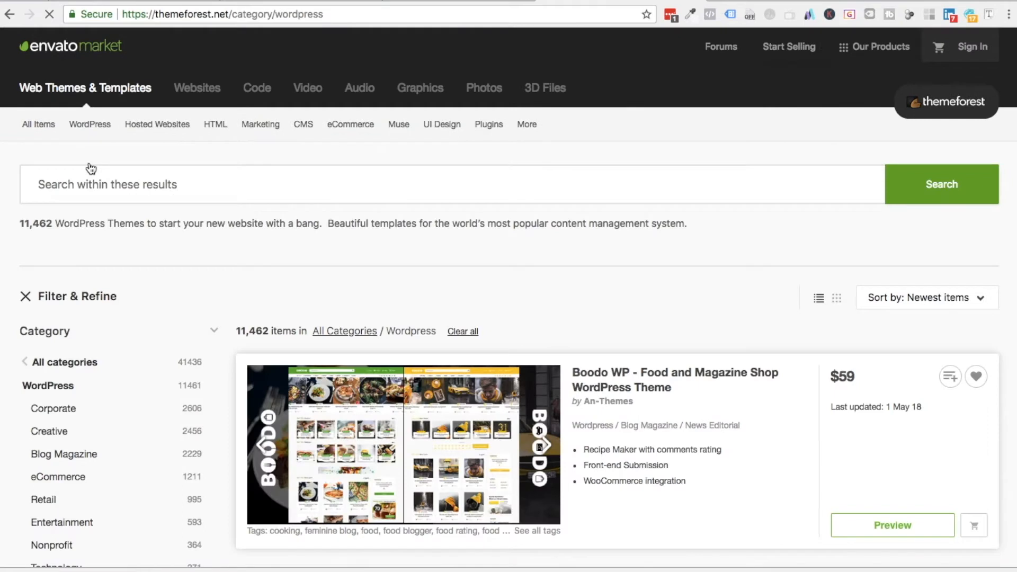
pyautogui.scroll(-5, 556, 310)
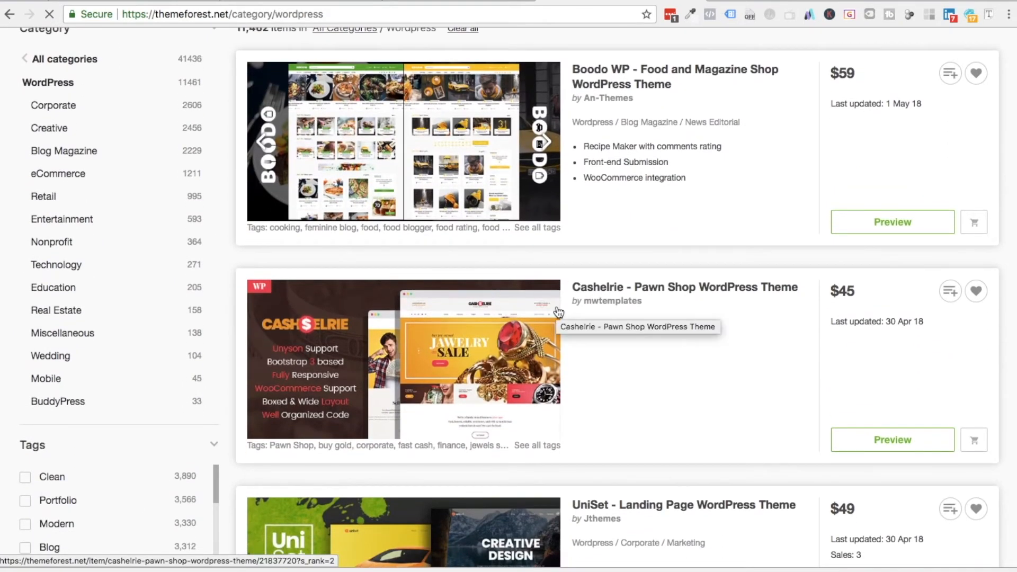
pyautogui.scroll(-5, 558, 312)
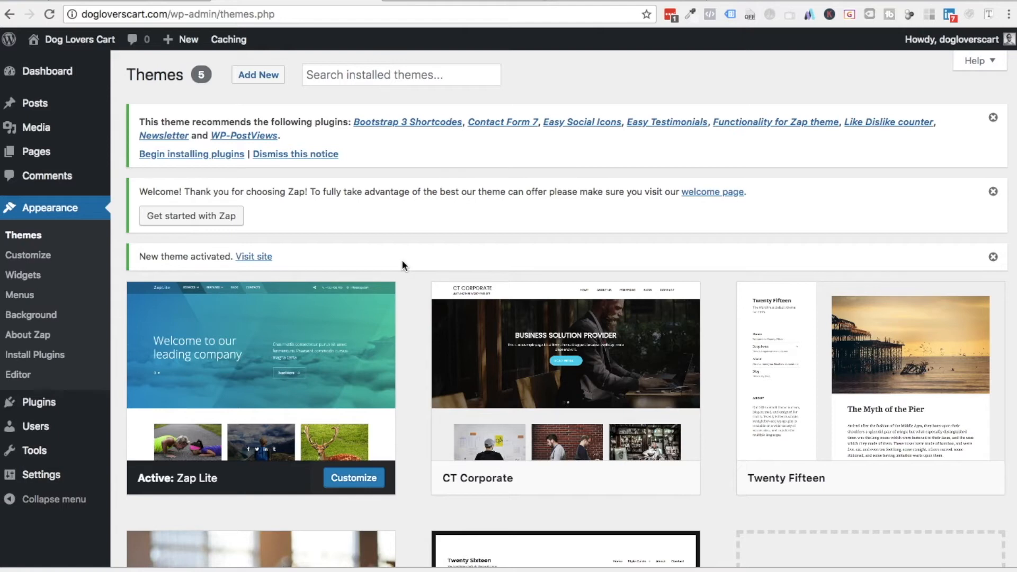
pyautogui.click(590, 2)
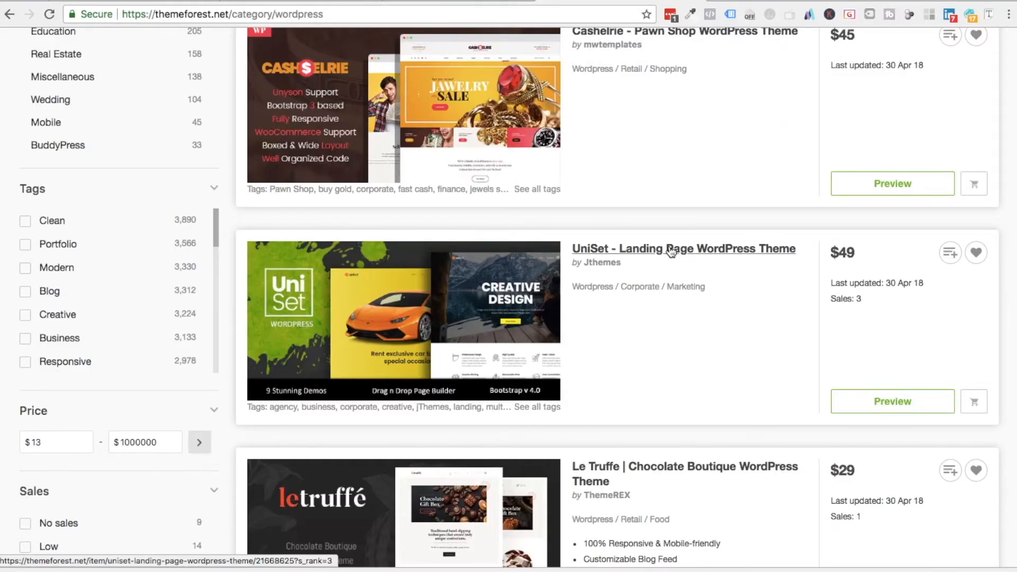
# Search Google for "wordpress themes for magazine"
pyautogui.scroll(10, 671, 249)
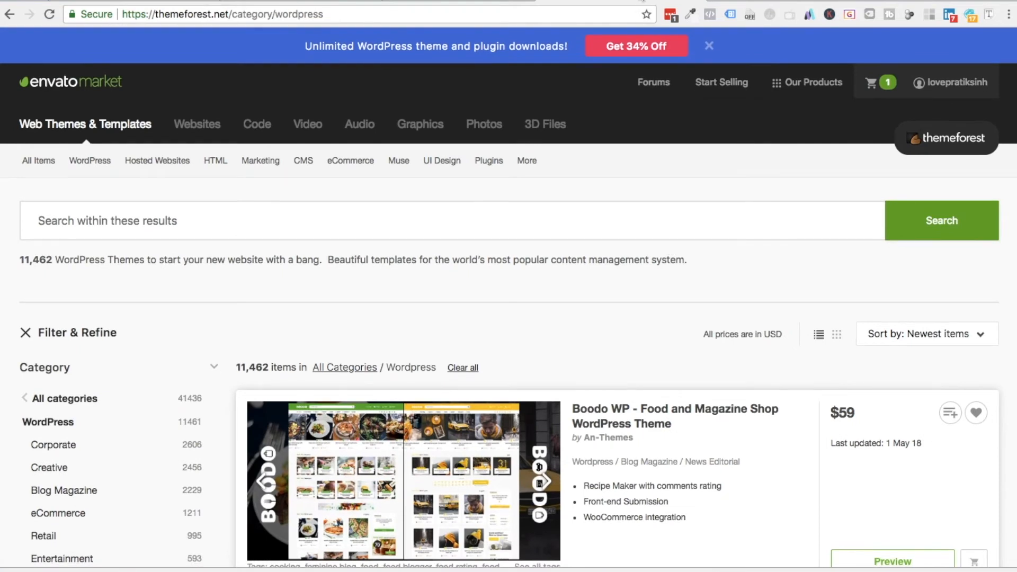
pyautogui.click(587, 16)
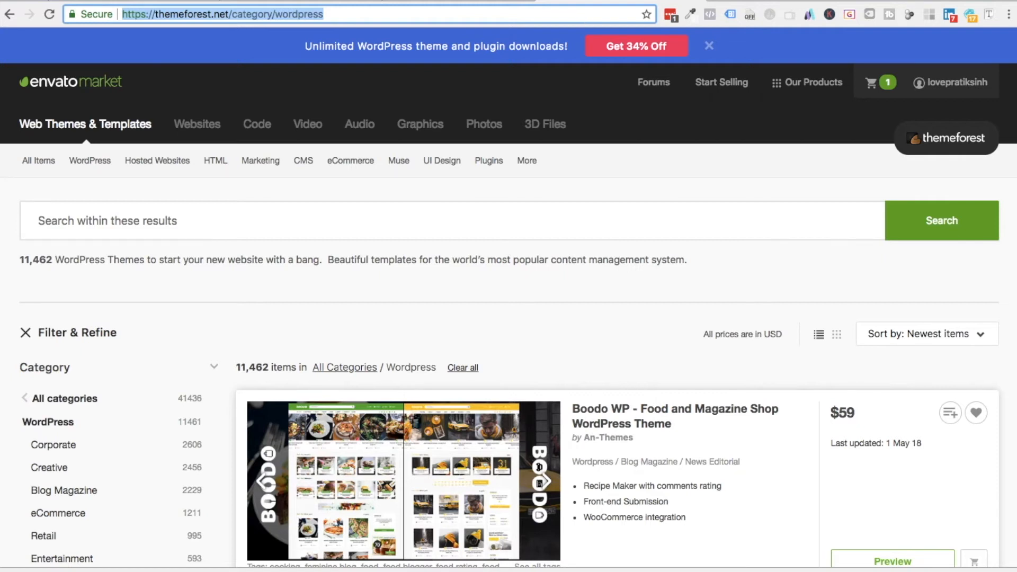
pyautogui.write('wordpress themes')
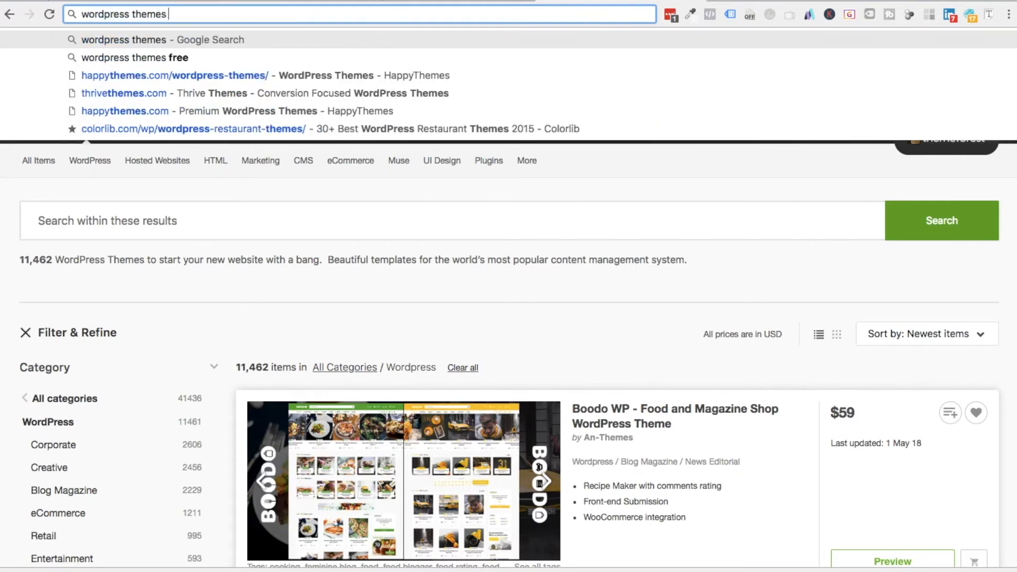
pyautogui.write(' for magazine')
pyautogui.press('Delete')
pyautogui.press('Return')
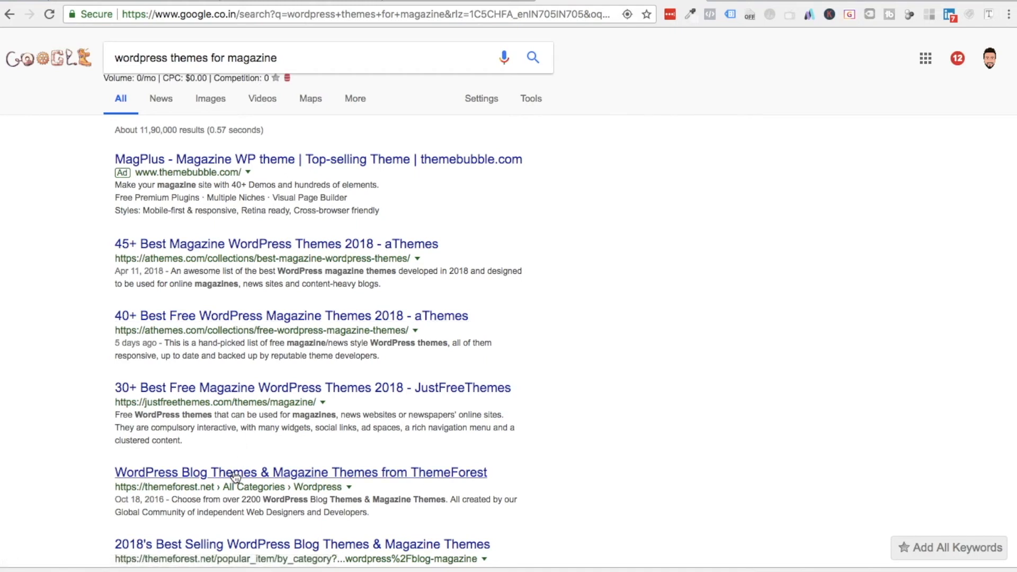
# Open the aThemes article on the best magazine WordPress themes from the search results and read through to the Newspaper theme's entry
pyautogui.click(192, 247)
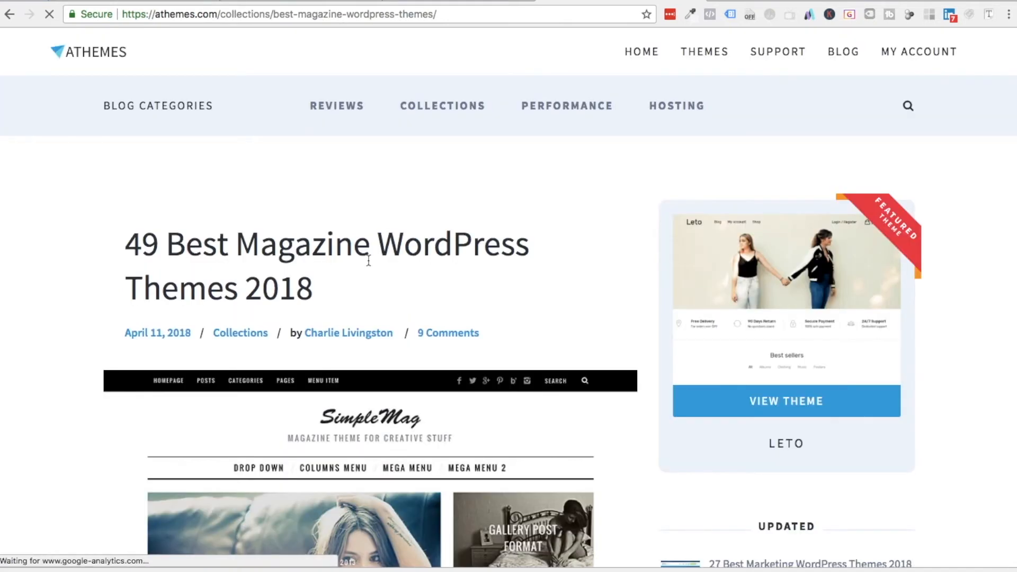
pyautogui.scroll(-10, 367, 259)
pyautogui.scroll(-15, 368, 259)
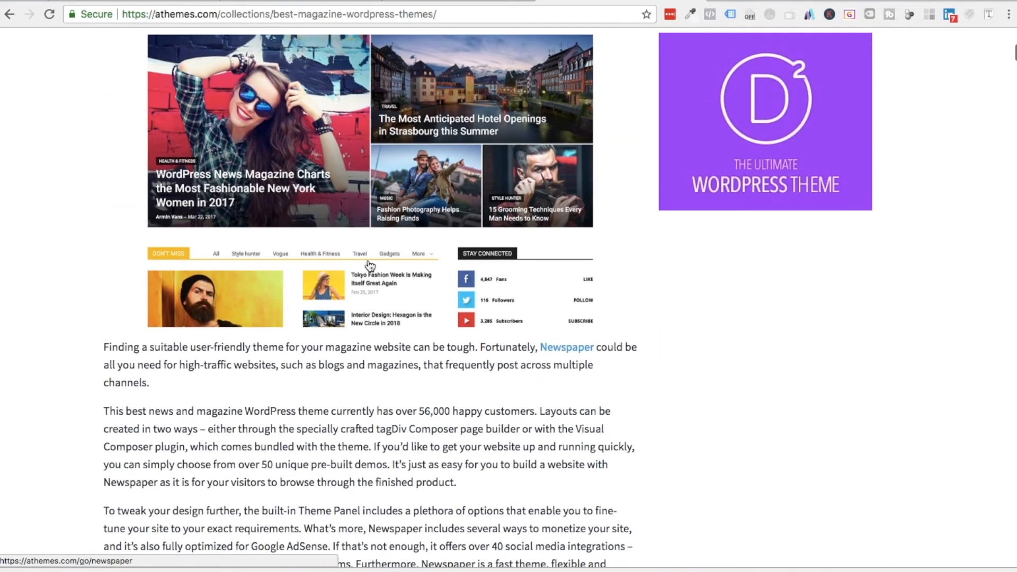
pyautogui.scroll(2, 289, 263)
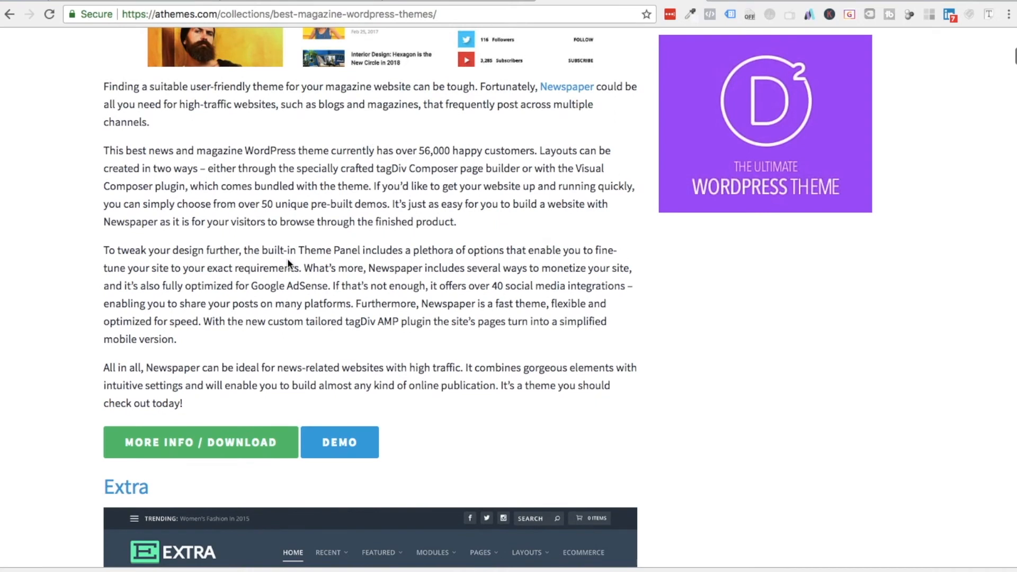
pyautogui.scroll(-1, 338, 445)
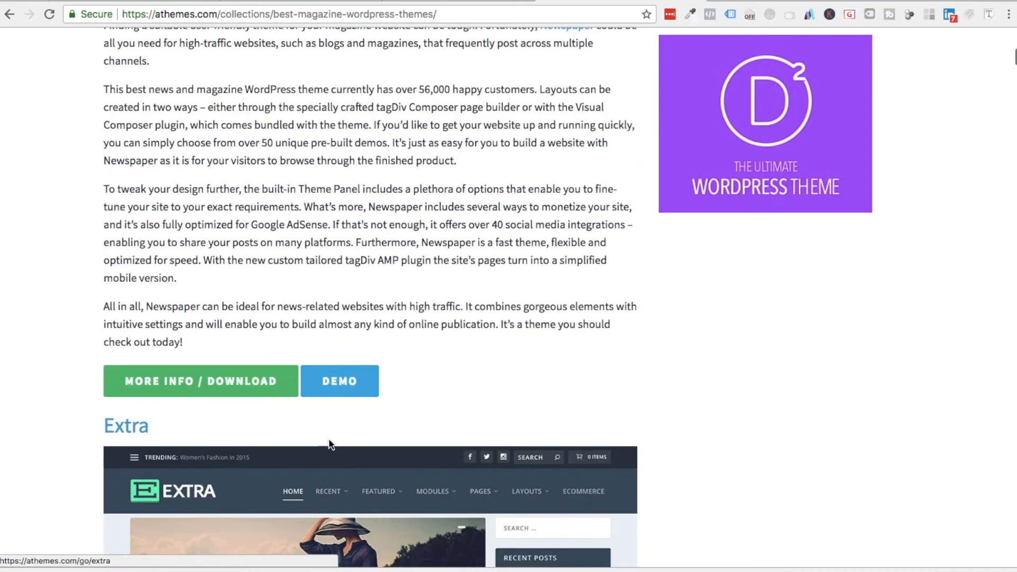
# Open the Newspaper theme's demo from the article and browse its pre-built demo layouts
pyautogui.click(339, 393)
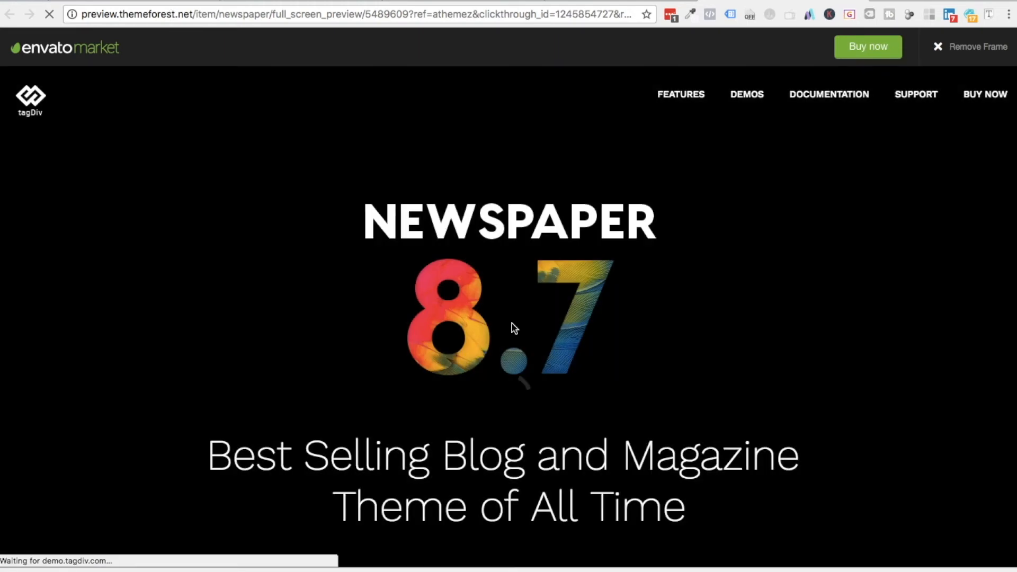
pyautogui.scroll(-2, 511, 323)
pyautogui.scroll(-3, 512, 323)
pyautogui.scroll(-15, 512, 323)
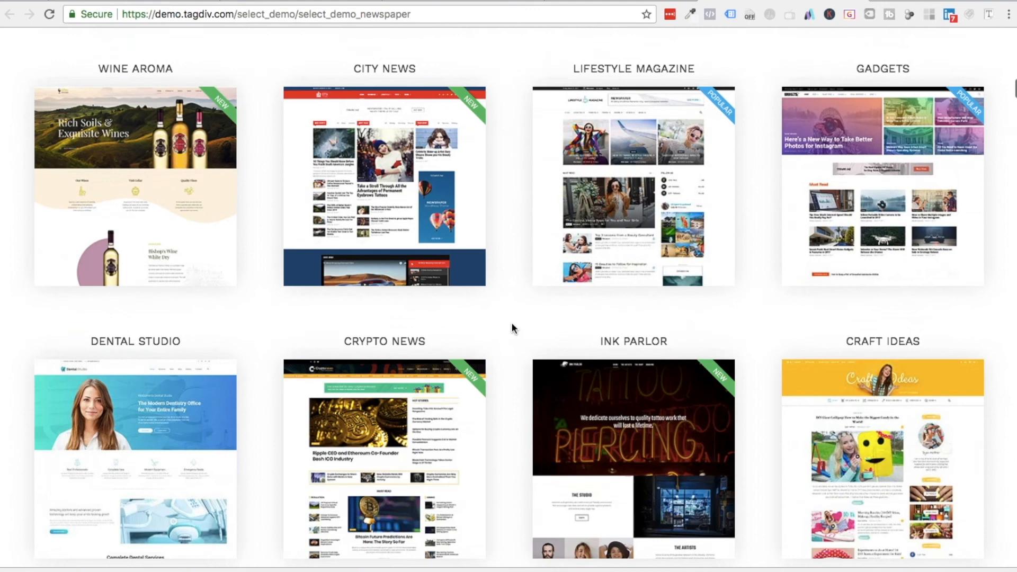
pyautogui.scroll(-8, 512, 323)
# Return to the aThemes article, dismiss the email sign-up popup and open the Newspaper theme's info and download page
pyautogui.click(852, 1)
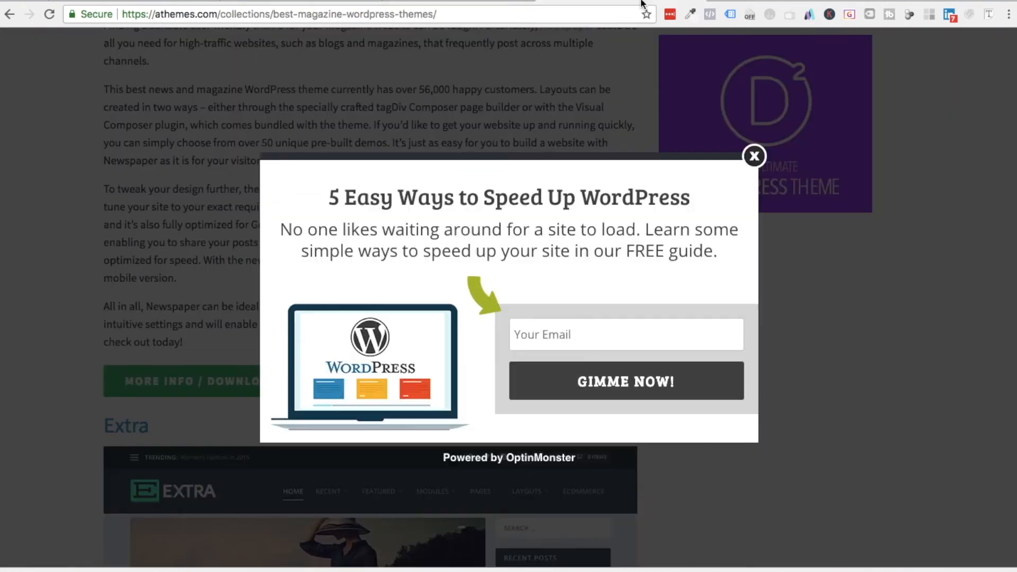
pyautogui.click(754, 156)
pyautogui.scroll(-10, 293, 328)
pyautogui.scroll(-15, 293, 329)
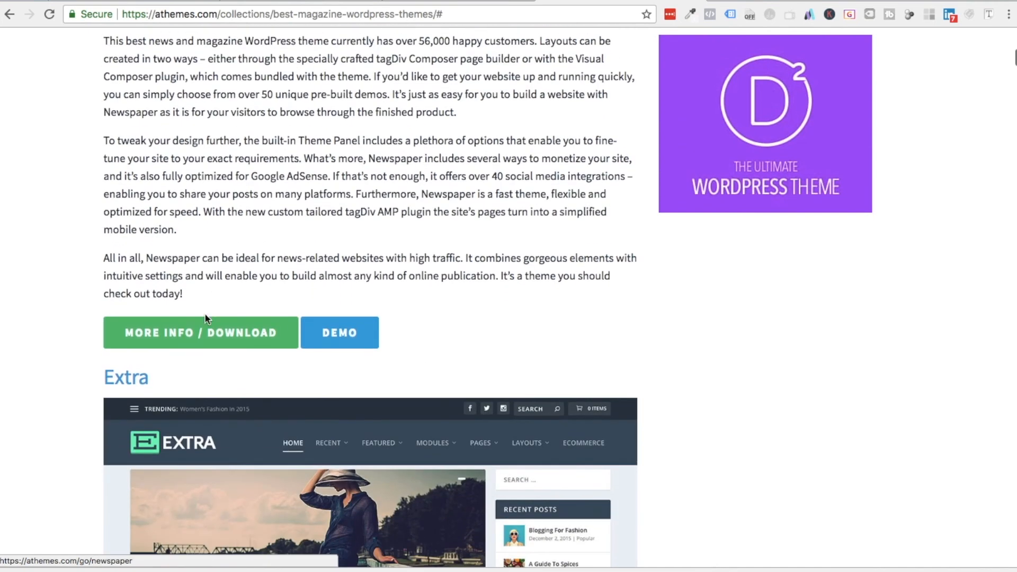
pyautogui.click(207, 332)
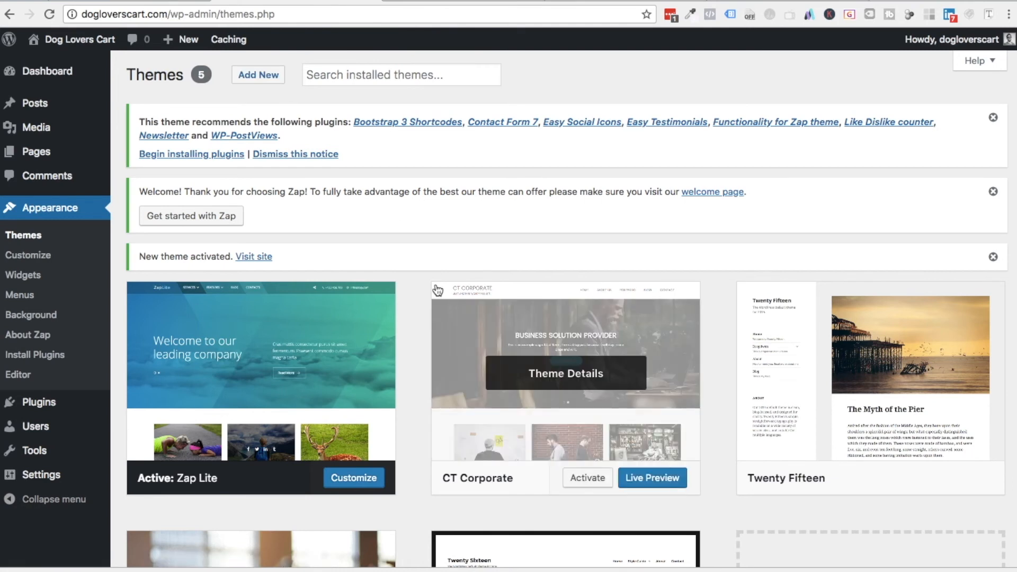
# Switch to the WordPress mind map in MindMeister and select the topic "3 Ways to install a WordPress plugin"
pyautogui.click(164, 2)
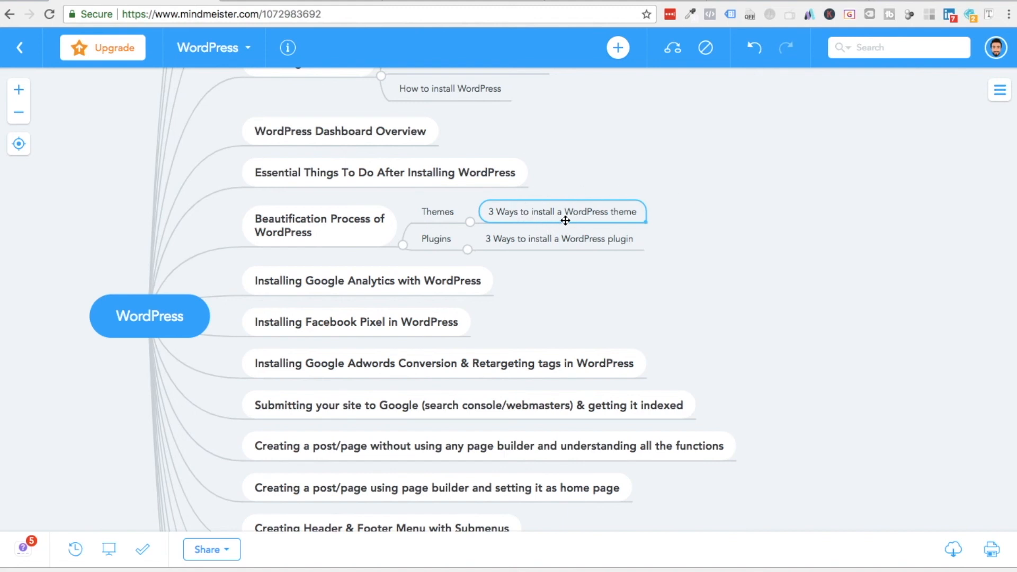
pyautogui.click(564, 237)
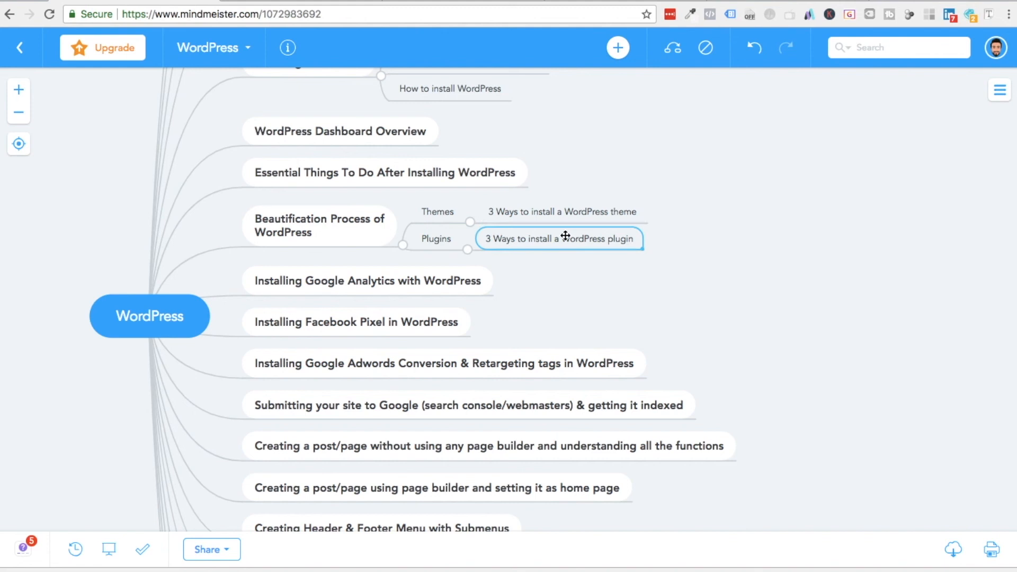